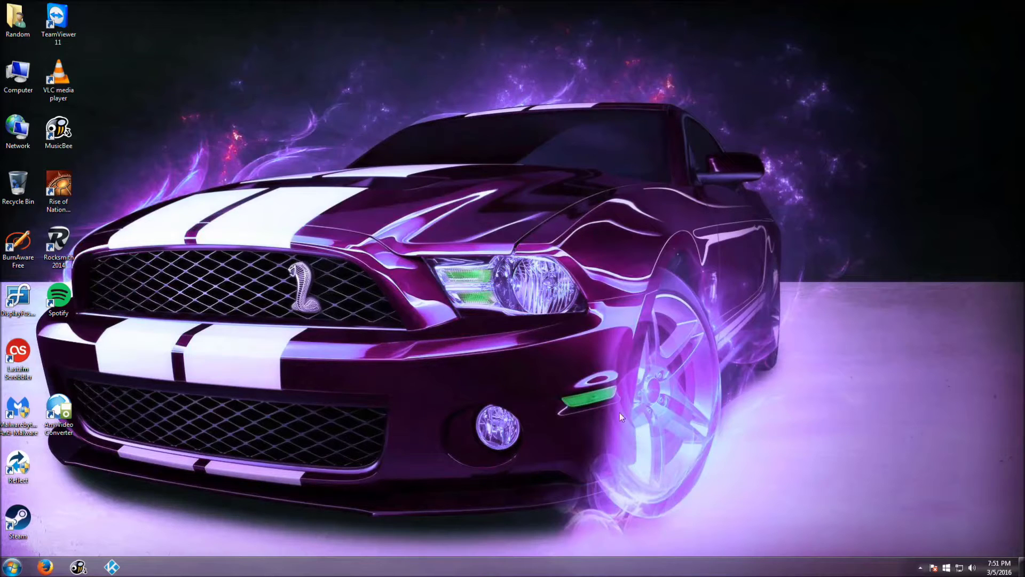
Launch Kodi and highlight Sicario in the My Movies row of the home screen
click(121, 570)
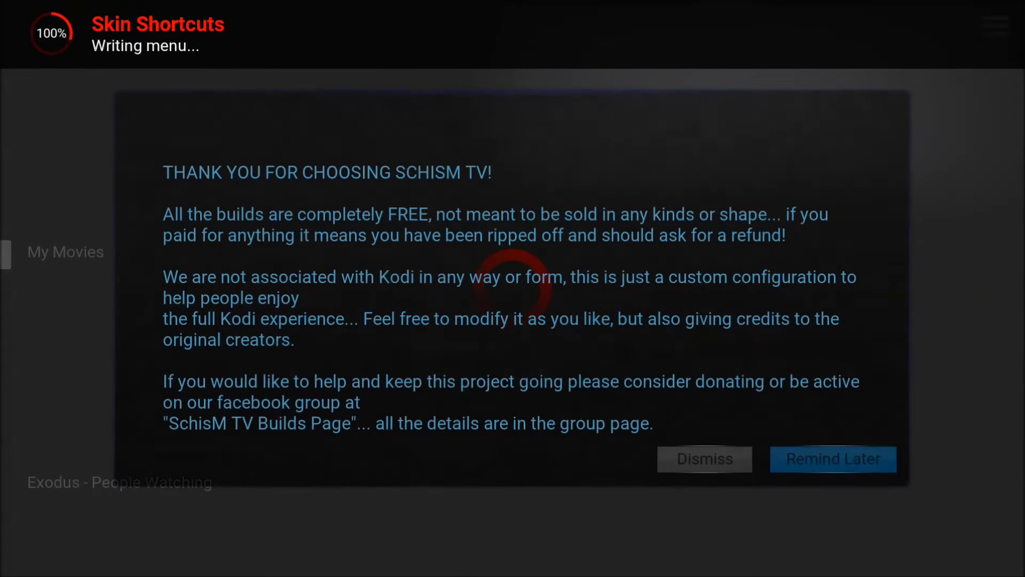
key(Left)
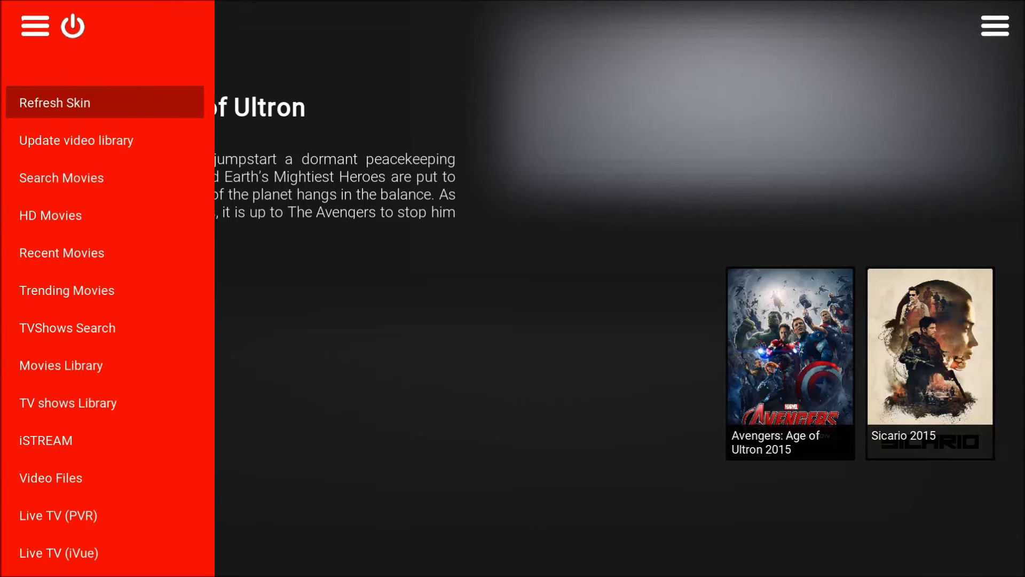
key(Right)
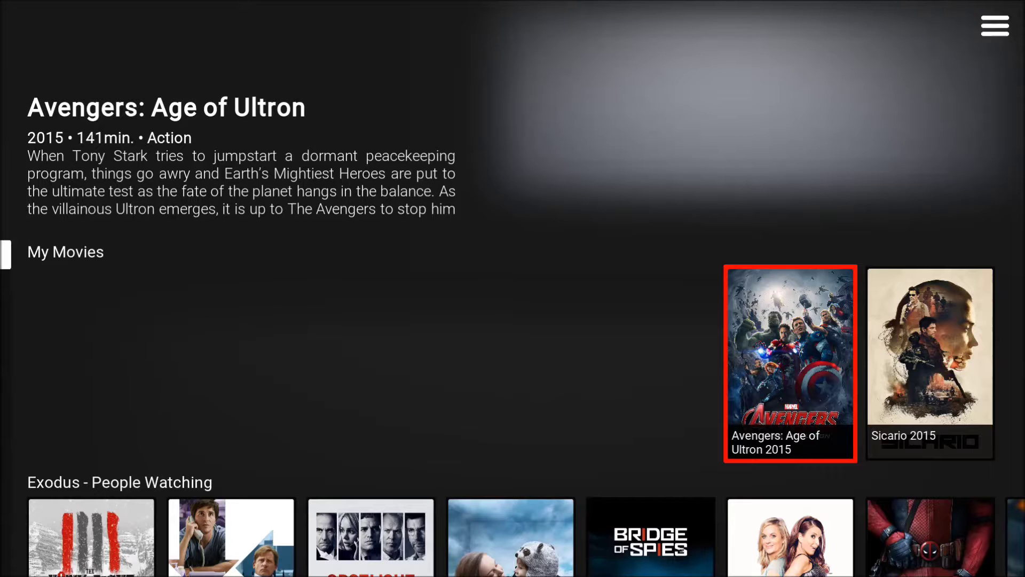
key(Right)
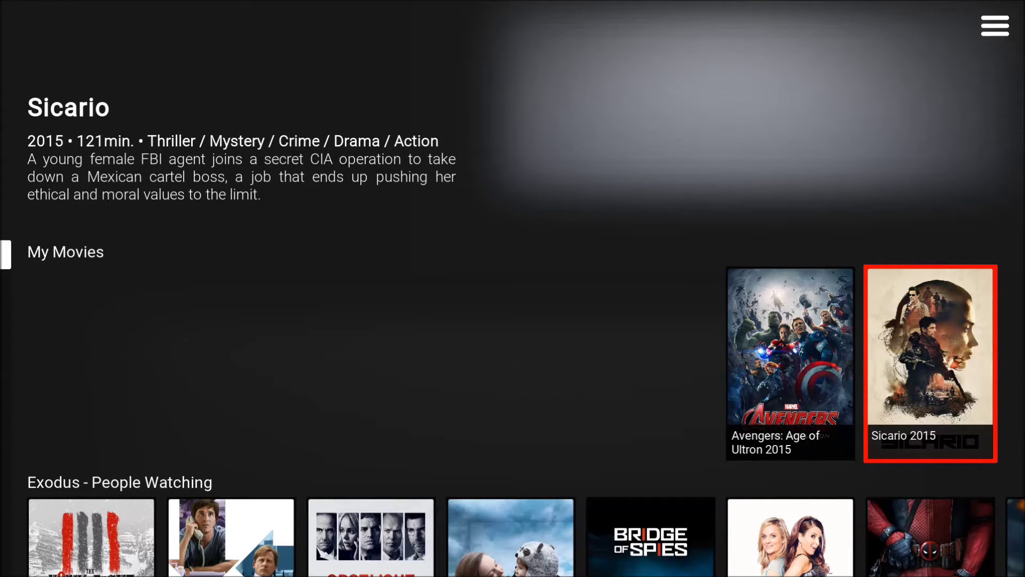
Browse the Salts - Popular Movies row through Inception, The Avengers, The Matrix and Guardians of the Galaxy
key(Down)
key(Down)
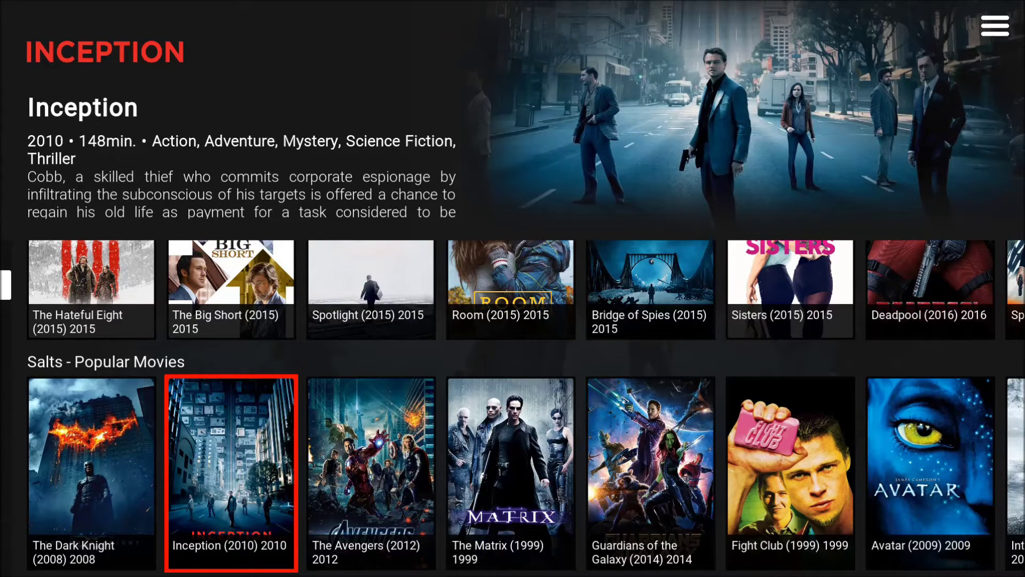
key(Right)
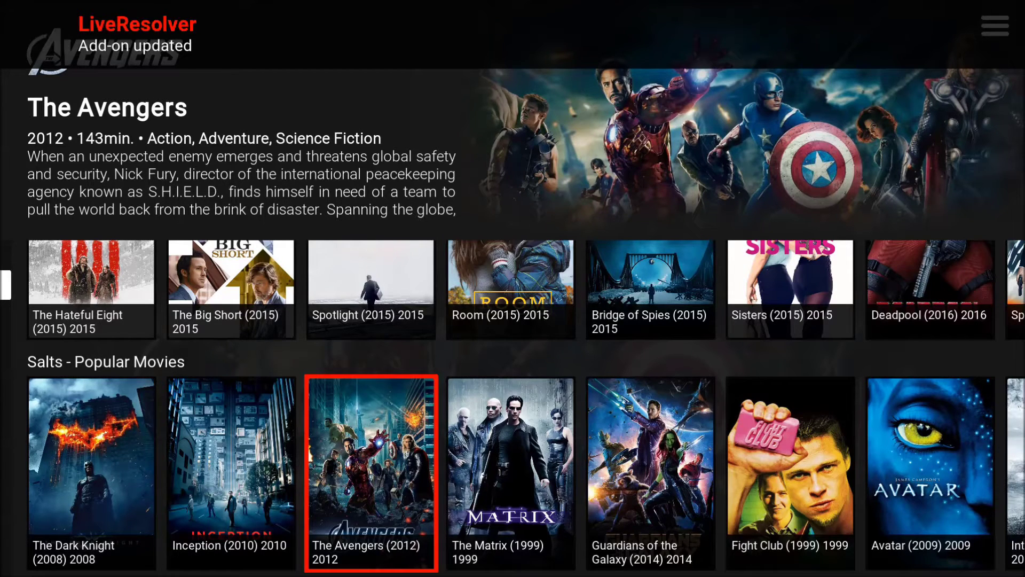
click(510, 473)
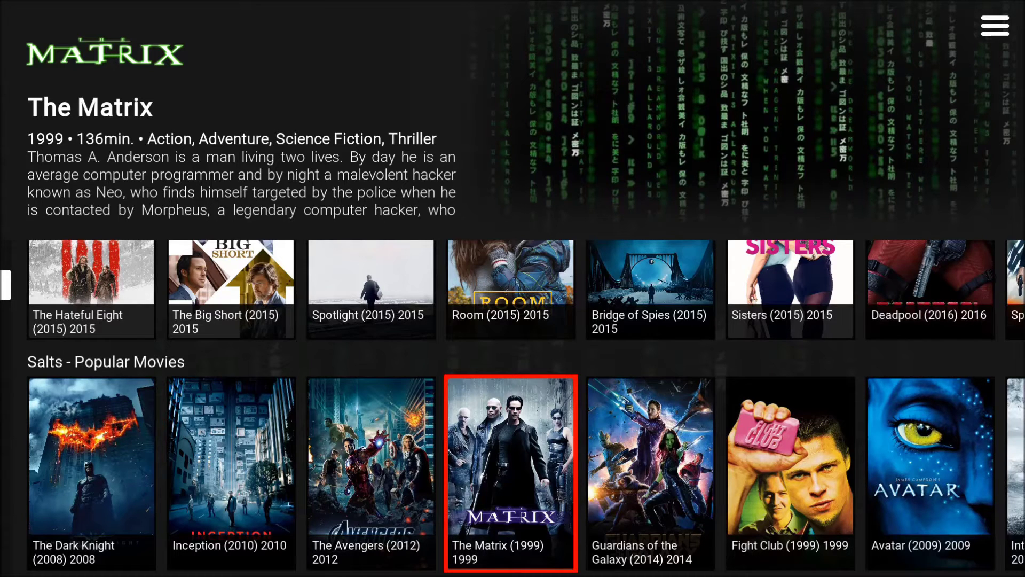
click(651, 472)
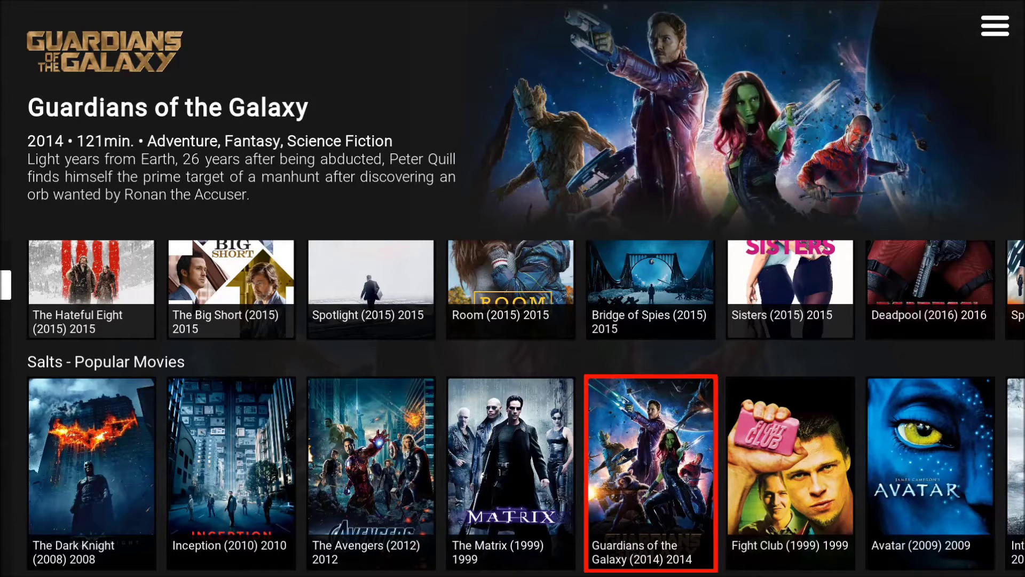
Examine the Exodus - People Watching row from Bridge of Spies through Sisters and Deadpool to Spectre
key(Up)
key(Up)
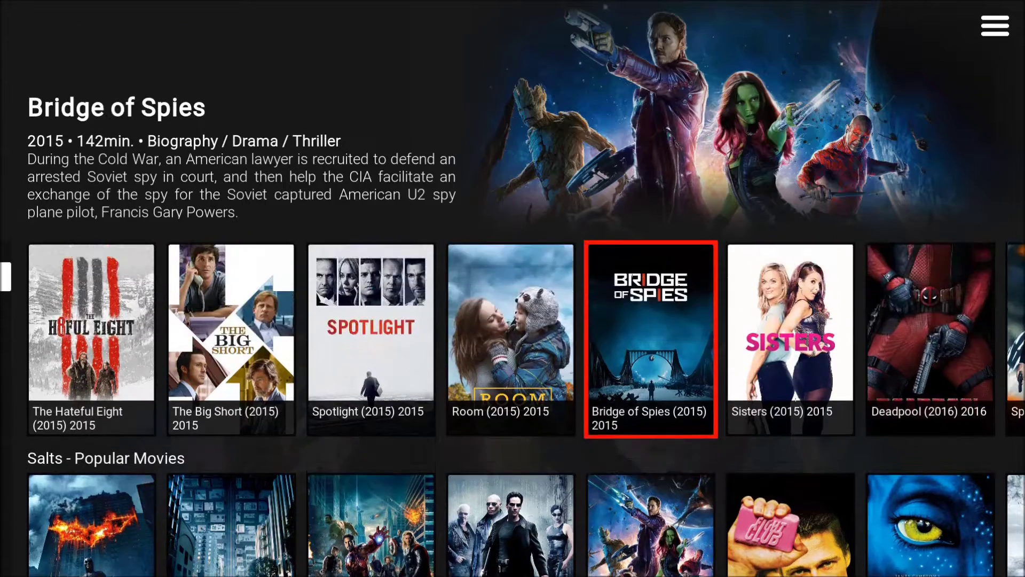
key(Down)
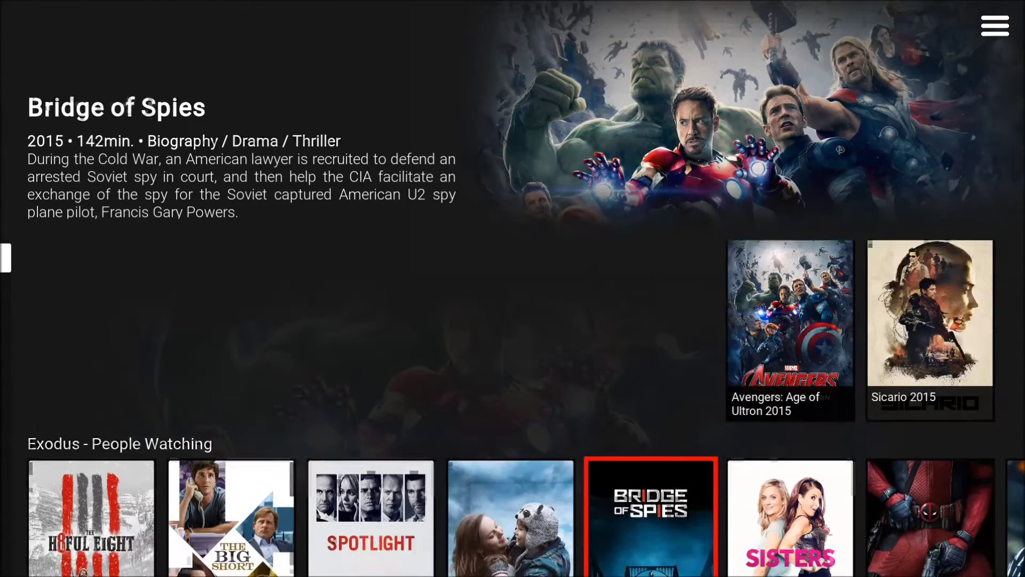
key(Right)
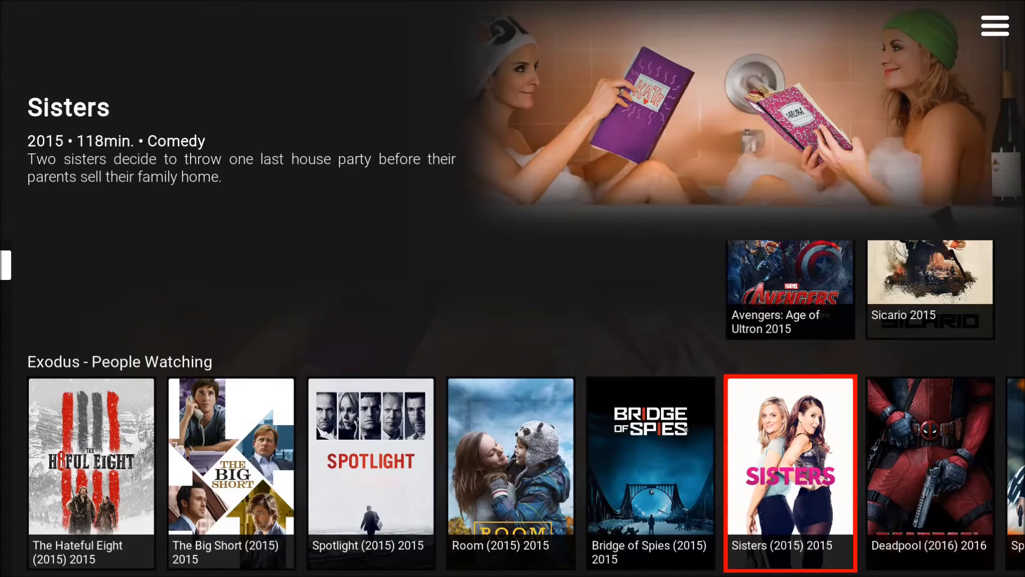
key(Down)
key(Up)
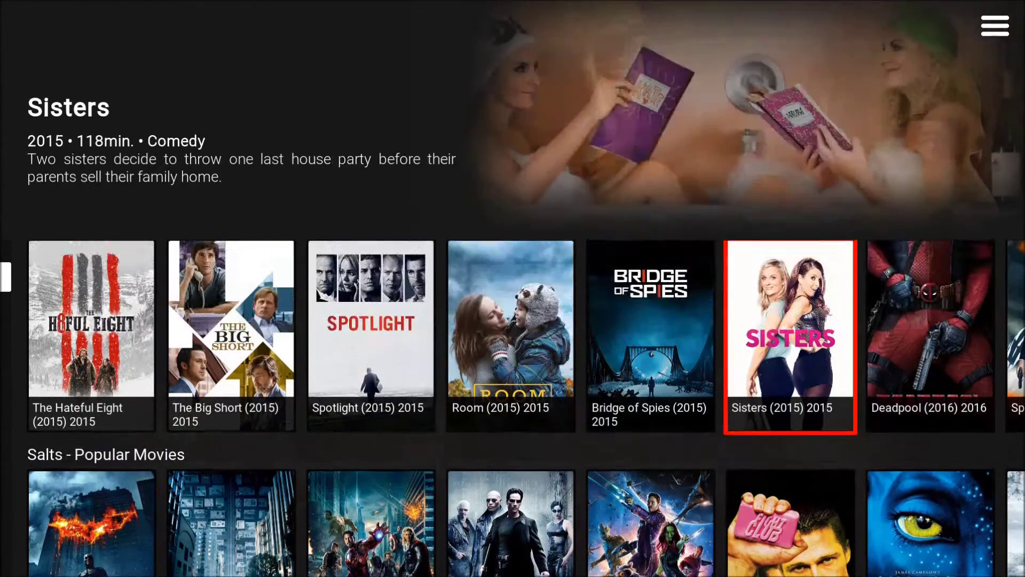
key(Up)
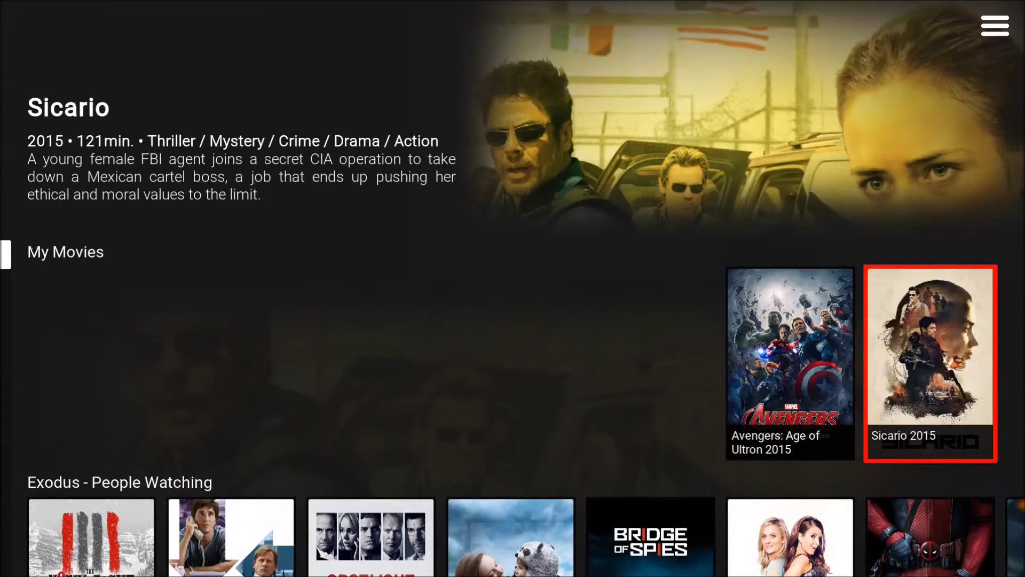
key(Down)
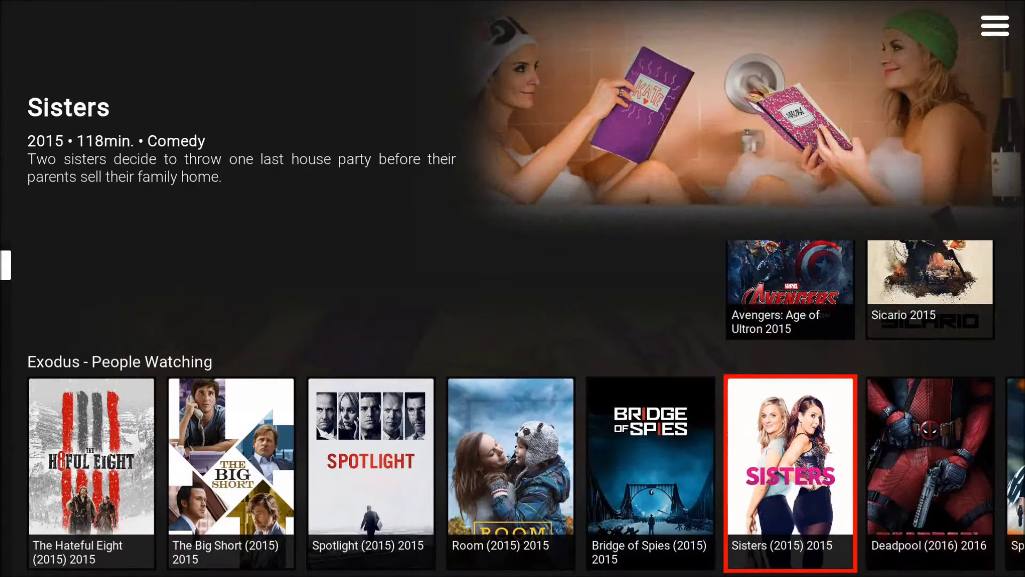
key(Right)
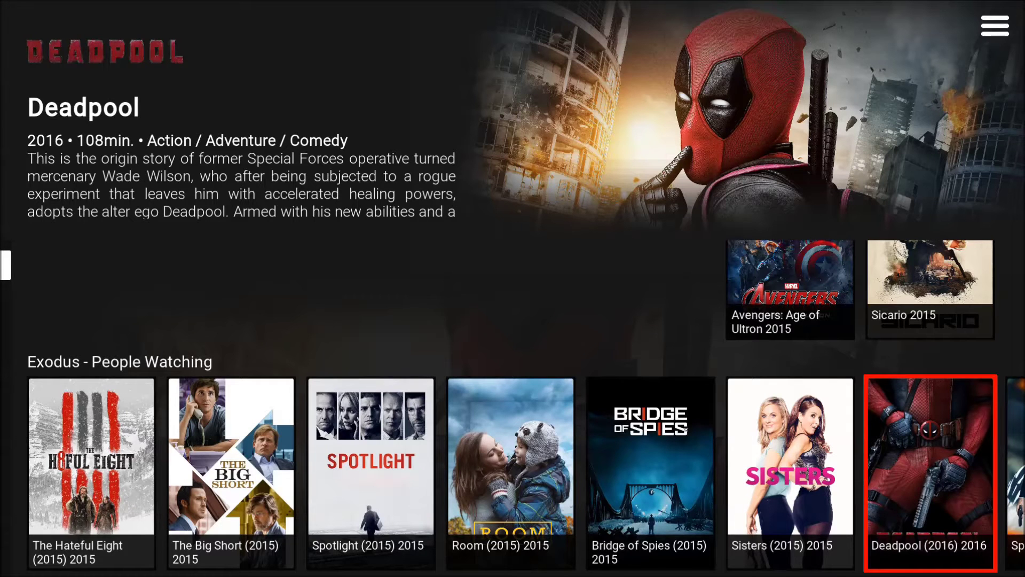
key(Right)
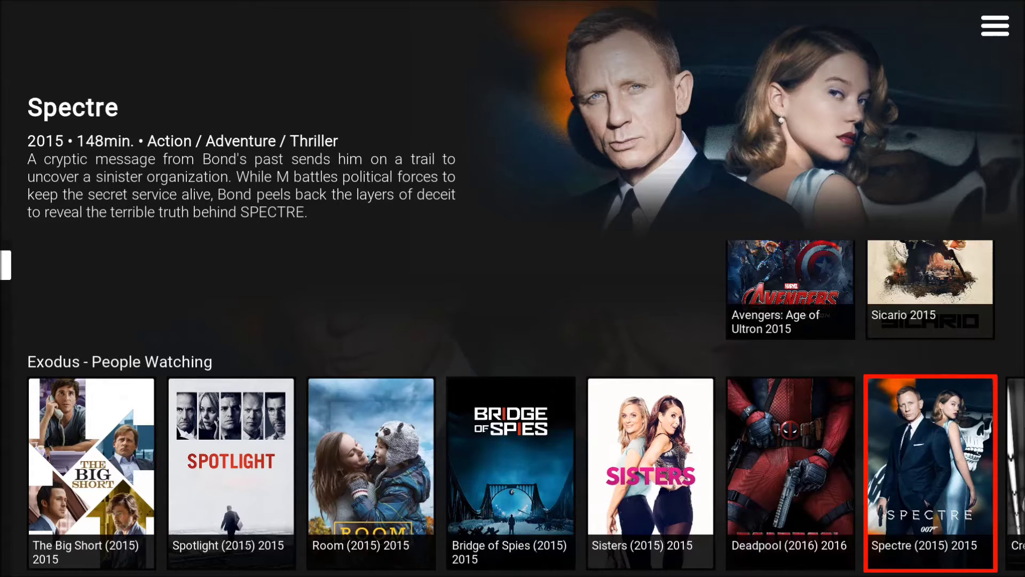
View Interstellar in the Salts row, Kung Fu Panda 3 in the 123Movies row and Creed in the Exodus row
key(Down)
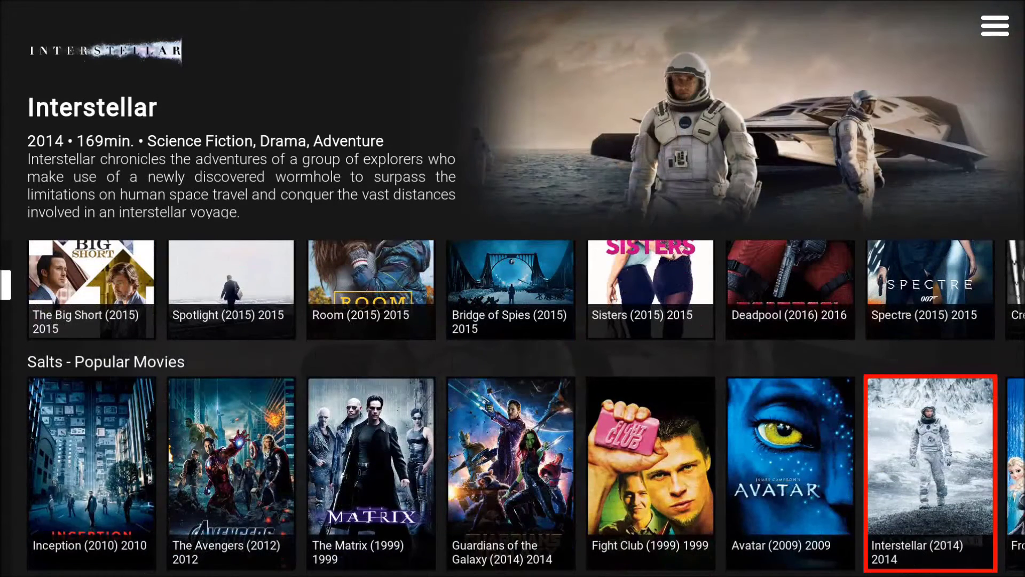
key(Down)
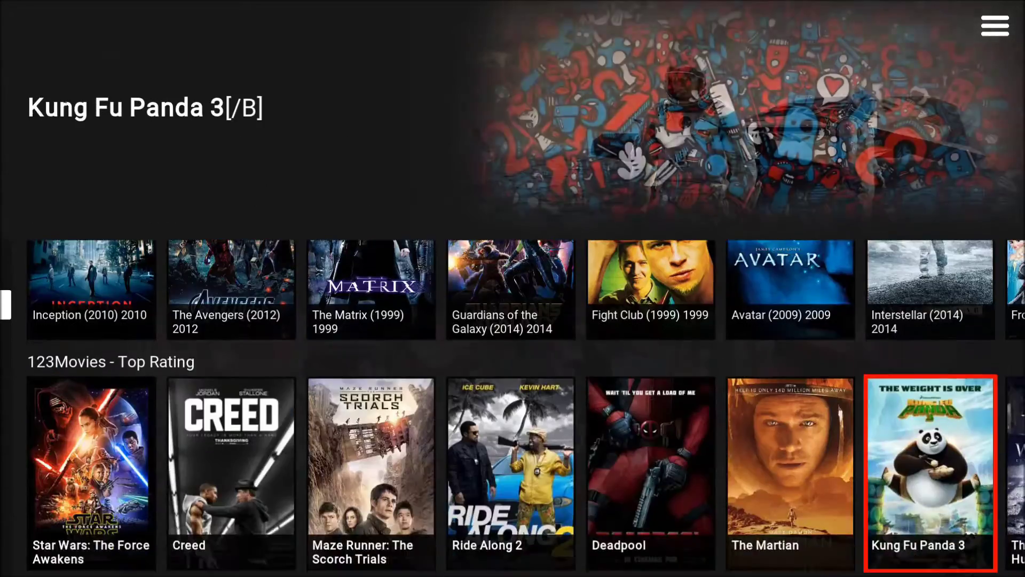
key(Up)
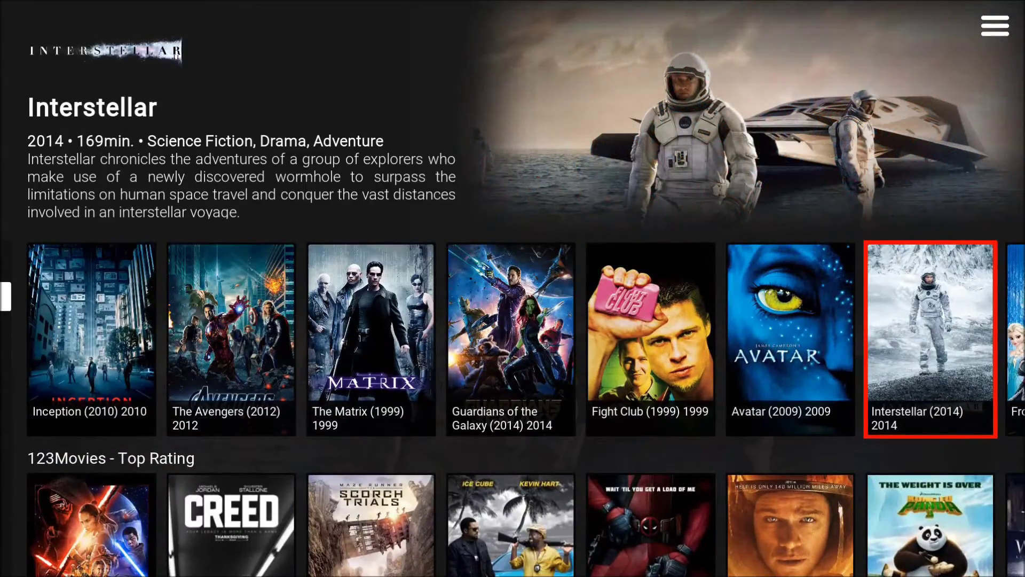
key(Up)
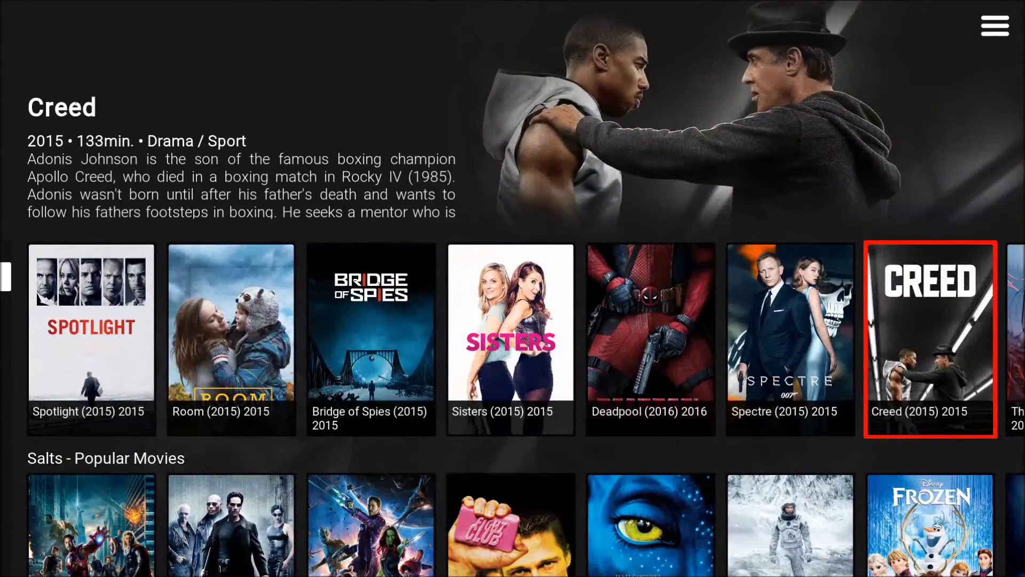
Look back through the Salts - Popular Movies row from Frozen past Avatar and Guardians of the Galaxy to The Matrix
key(Down)
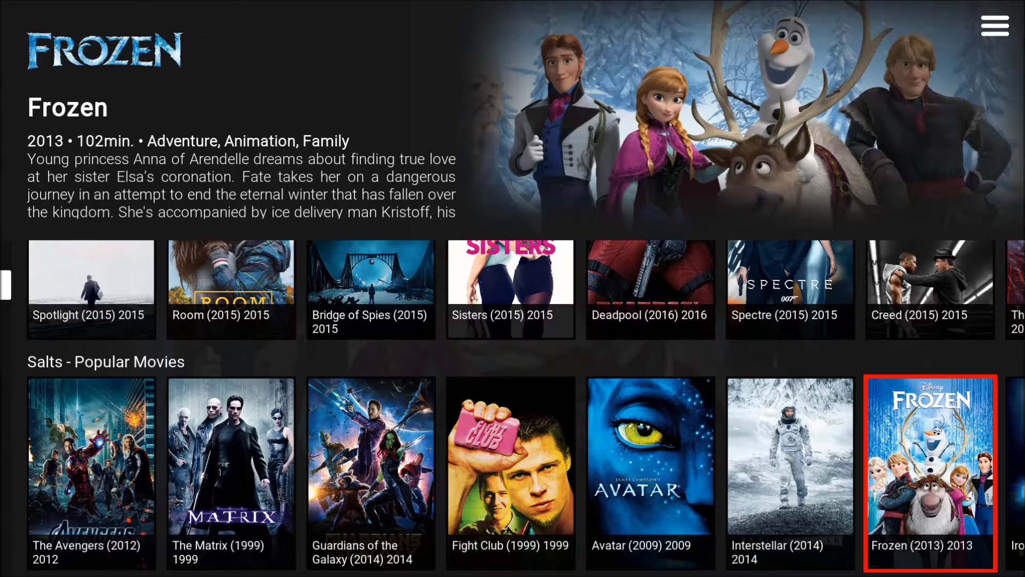
key(Left)
key(Left)
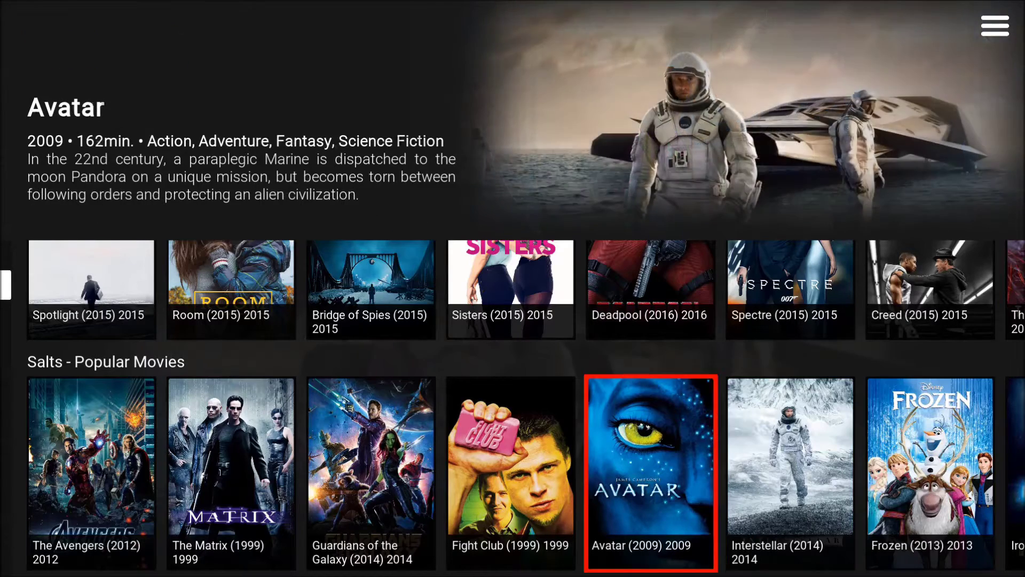
key(Left)
key(Left)
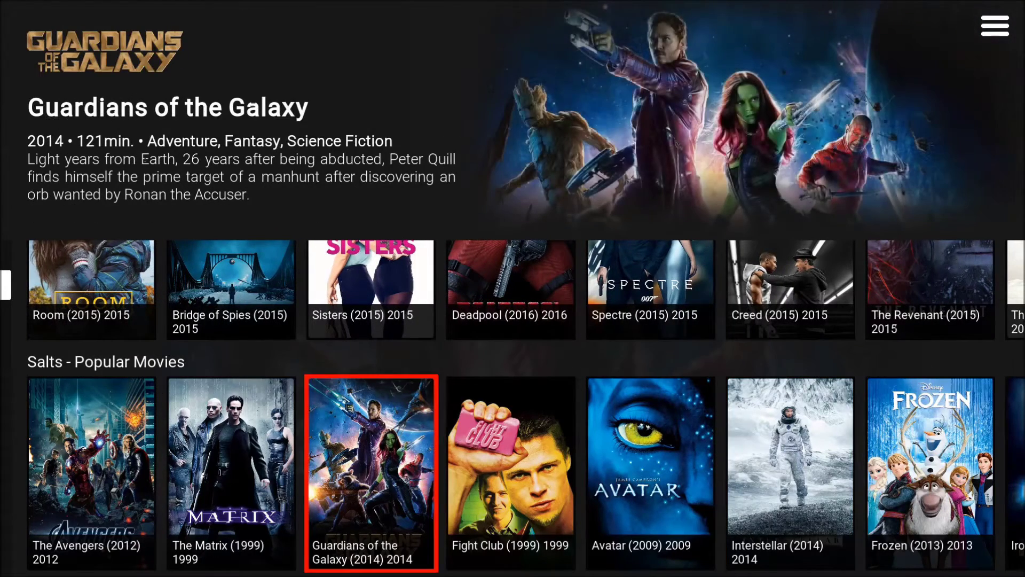
key(Left)
key(Left)
key(Right)
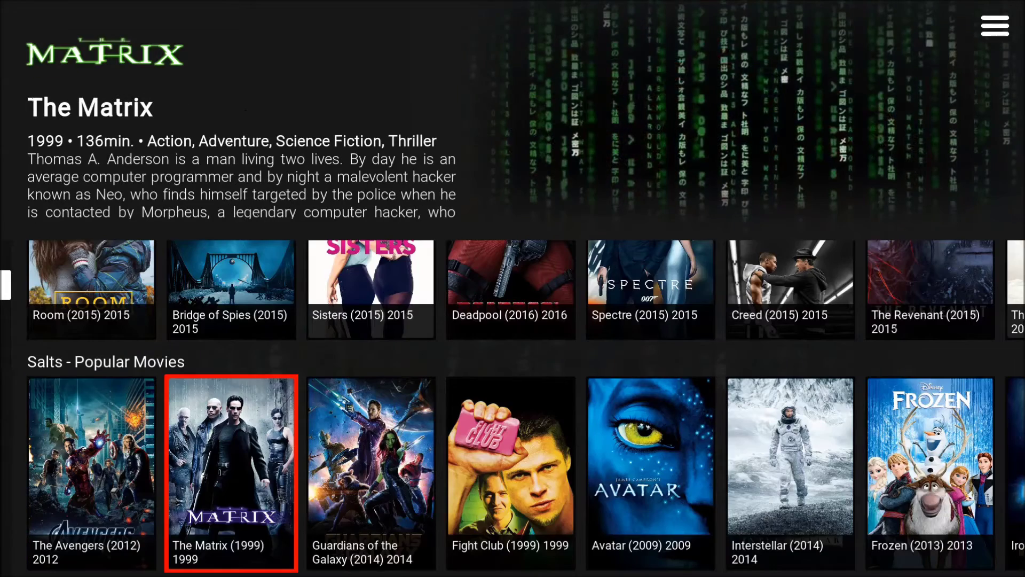
key(Left)
Browse the 123Movies - Top Rating row backwards from 007 Spectre to Maze Runner: The Scorch Trials
key(Down)
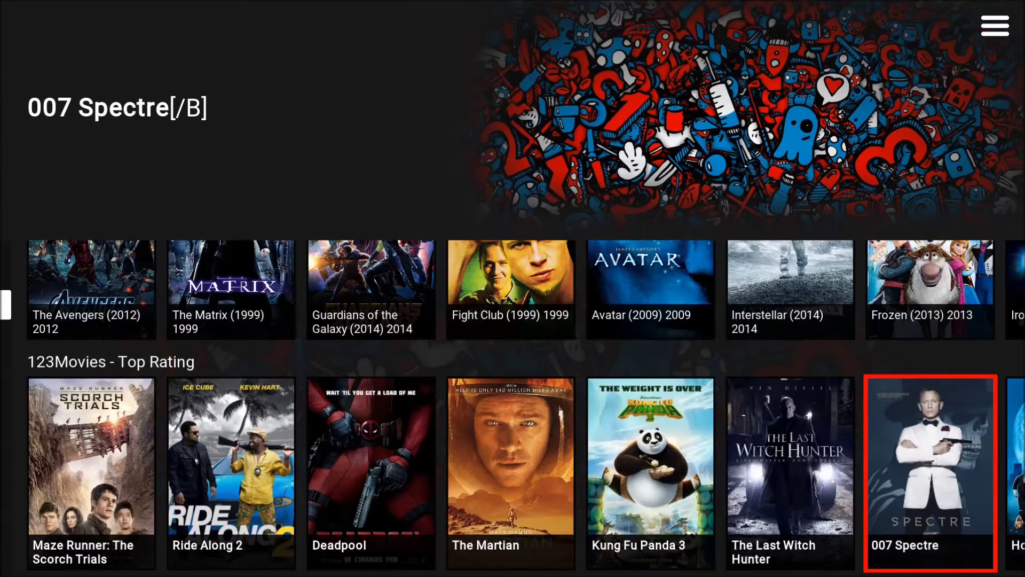
key(Left)
key(Left)
key(Left)
key(Left)
key(Left)
key(Left)
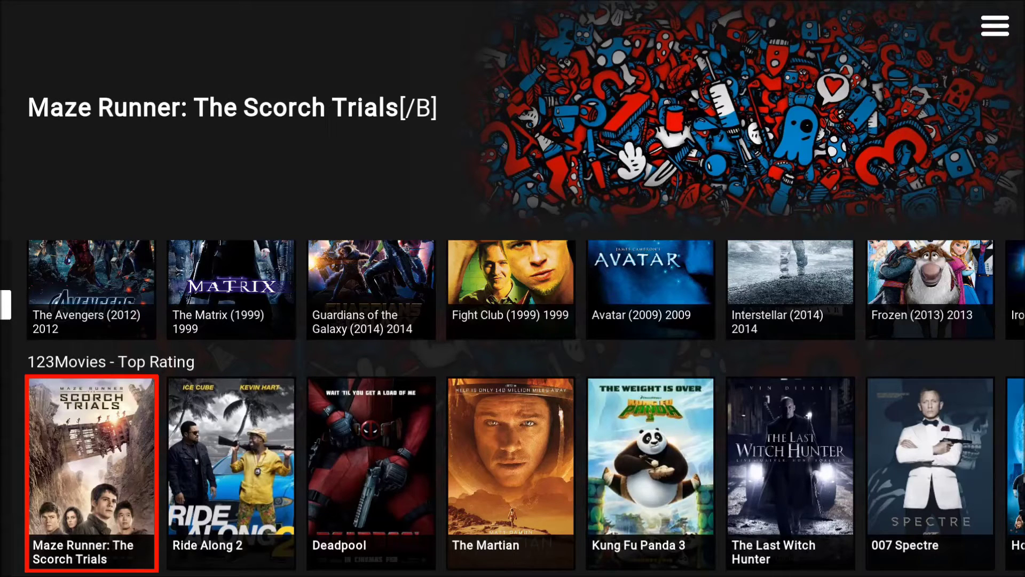
Revisit The Martian in the Exodus - People Watching row and return to Ride Along 2 in the 123Movies - Top Rating row
key(Up)
key(Up)
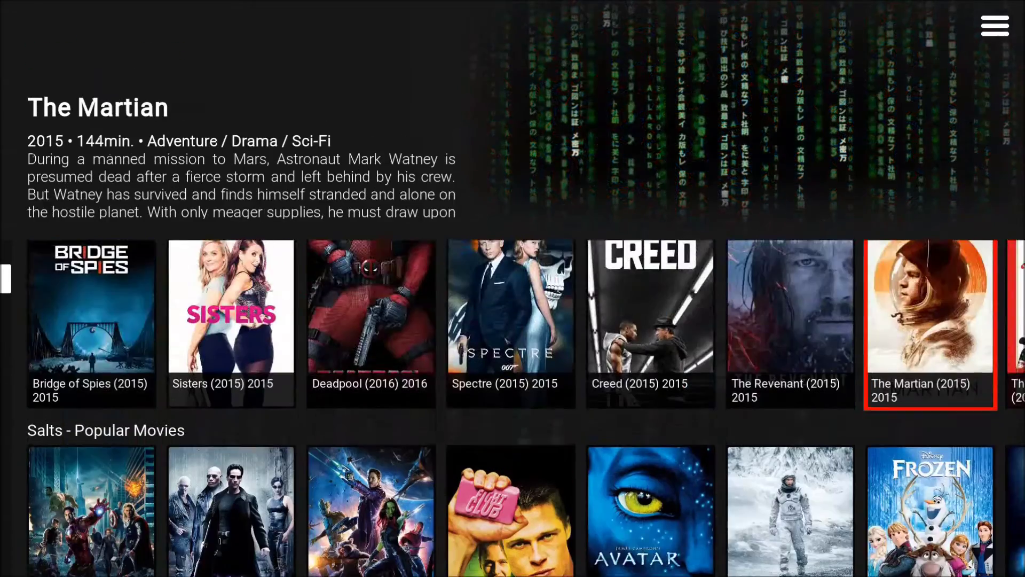
key(Right)
key(Down)
key(Down)
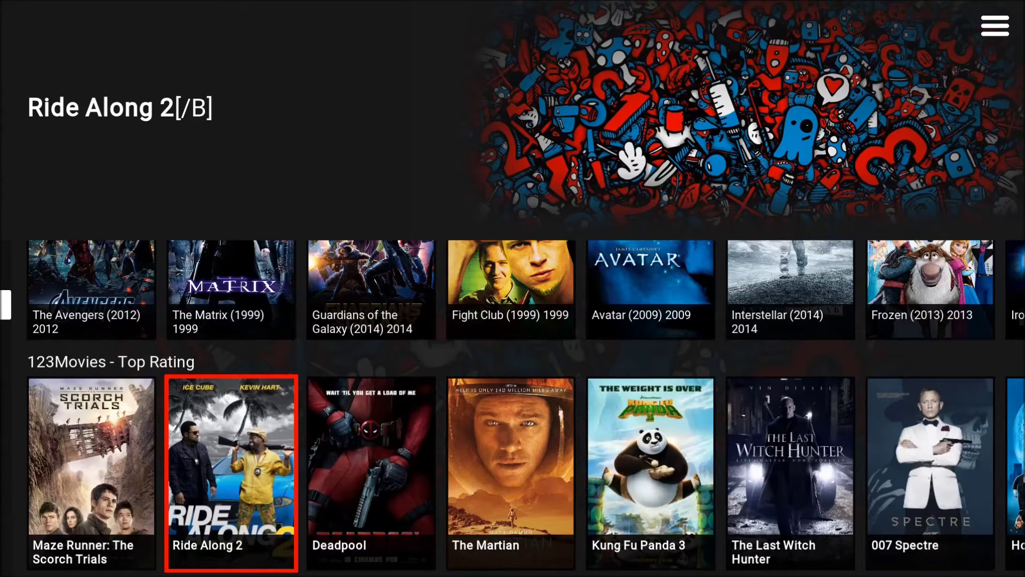
View the Phoenix - New Releases, Her Place - New Movies and Cartoons rows
key(Down)
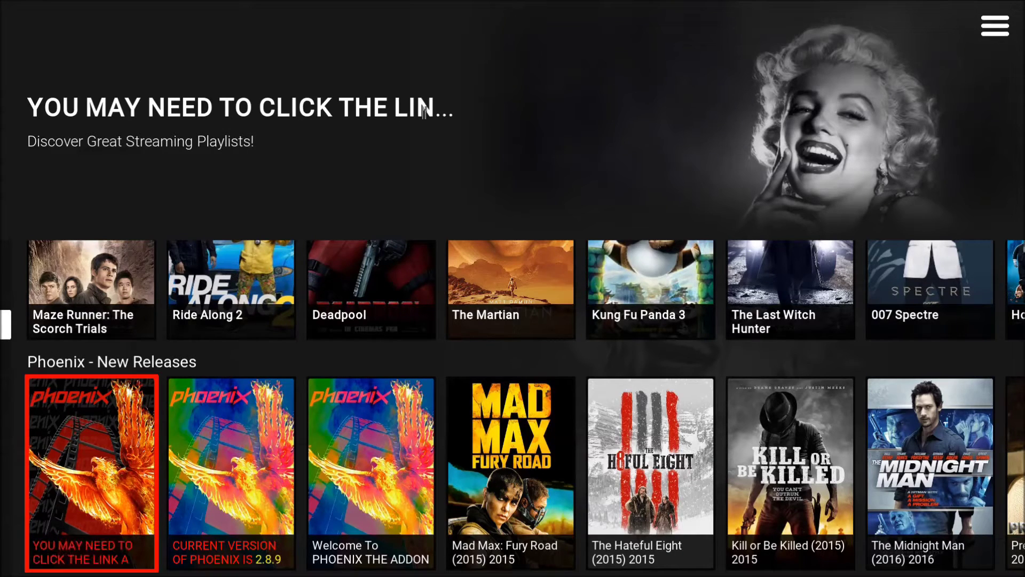
key(Down)
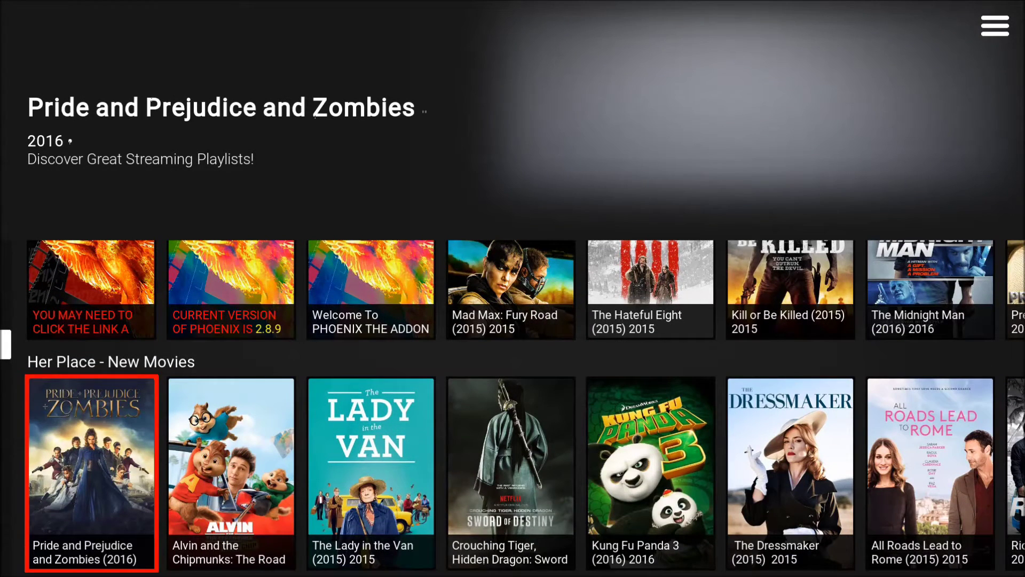
key(Left)
key(Right)
key(Down)
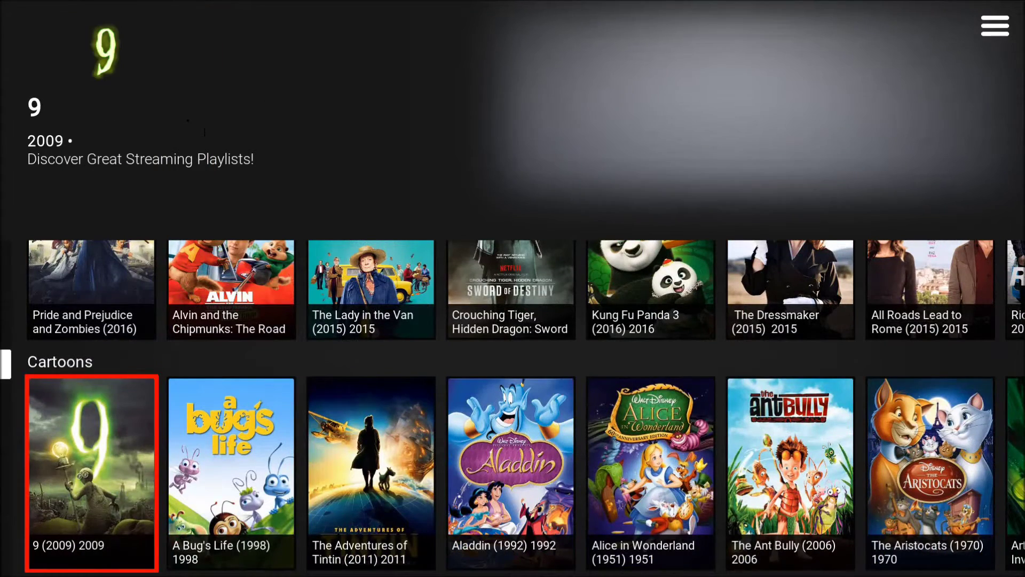
View the My TV Shows, Salts - Popular TV Shows and Exodus - People Watching (TV) rows, returning to The Man in the High Castle
key(Down)
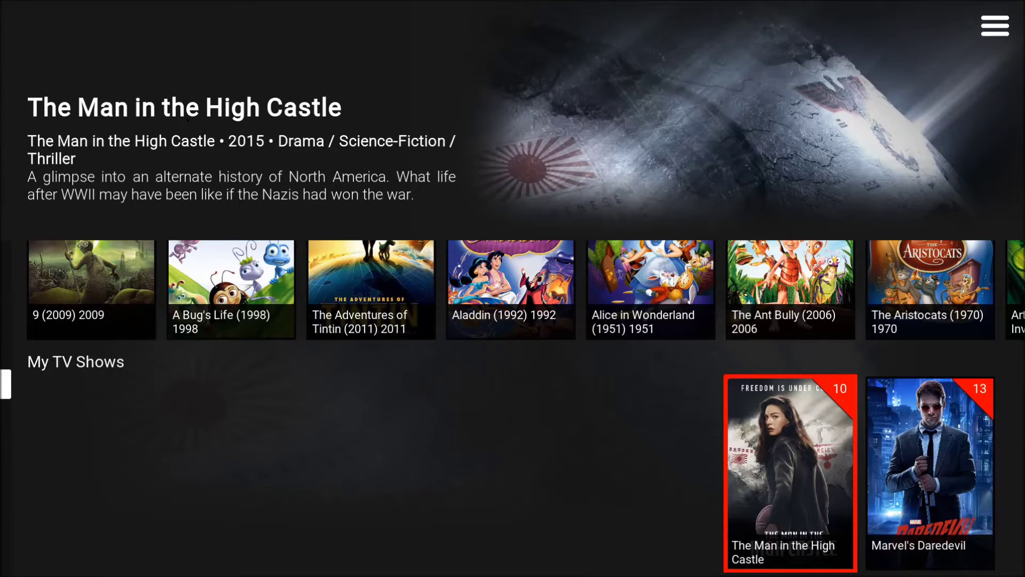
key(Down)
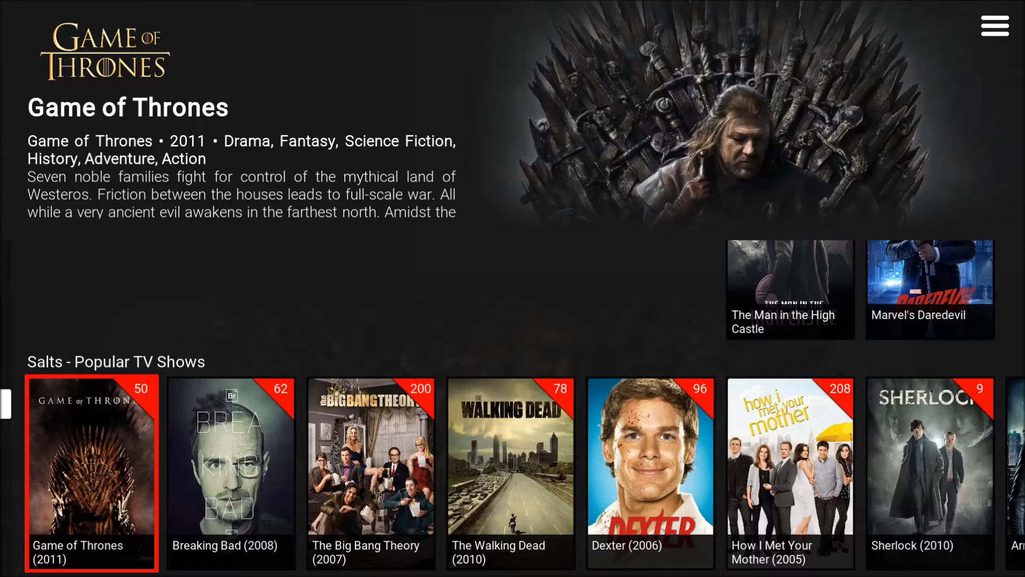
key(Down)
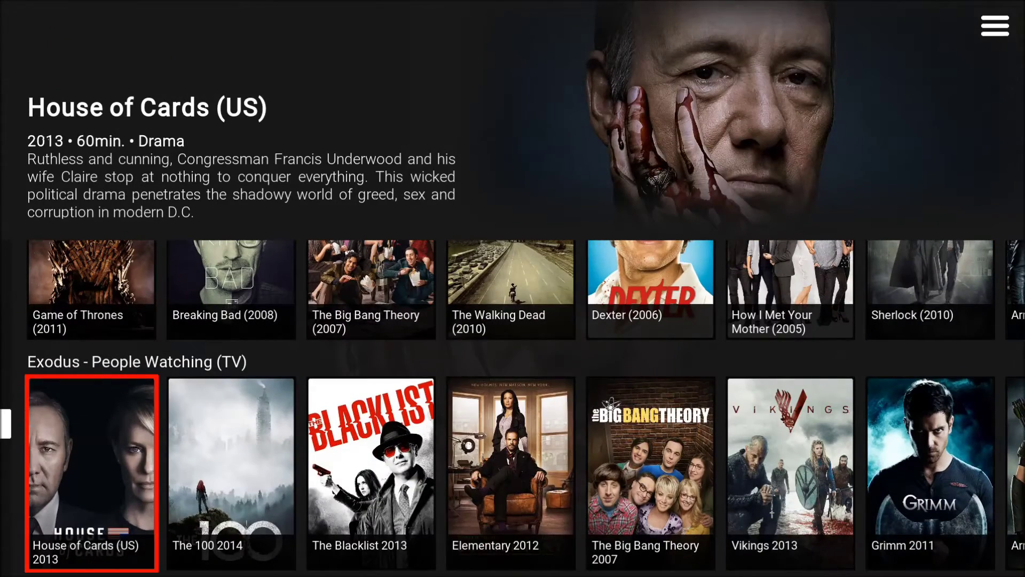
key(Up)
key(Up)
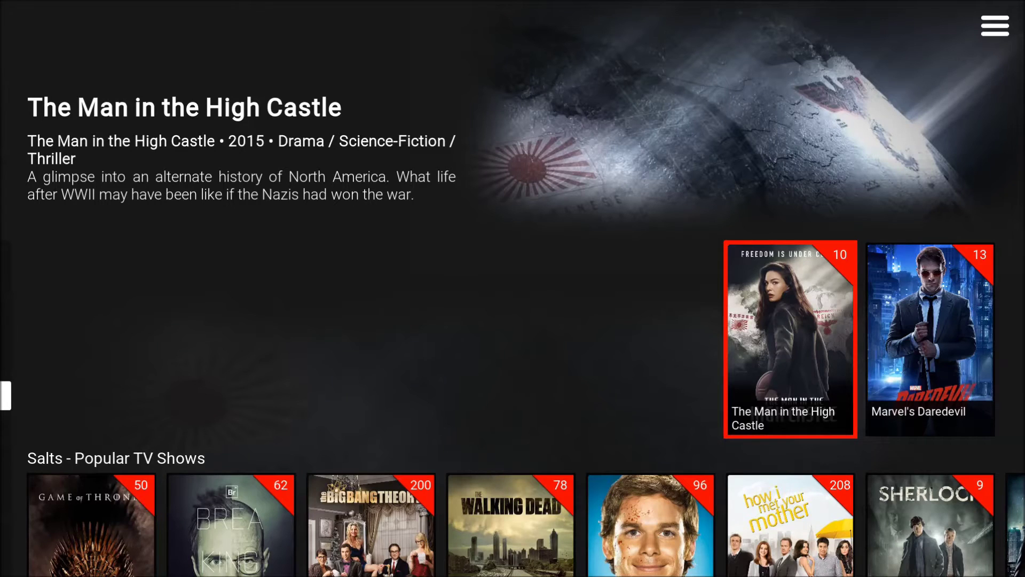
View the Salts - Popular TV Shows, Exodus - People Watching (TV) and TNPB TV Shows rows
key(Down)
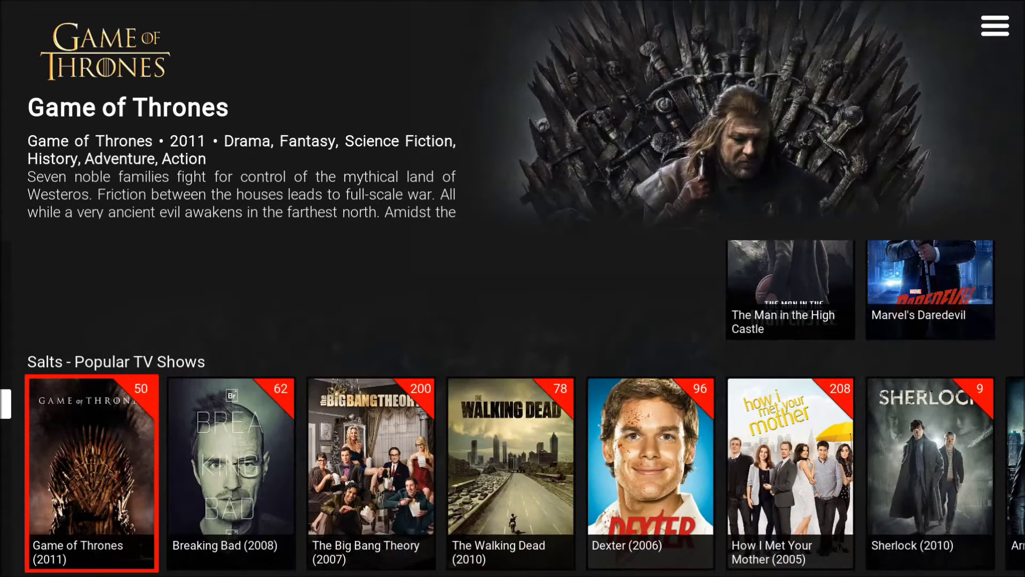
key(Down)
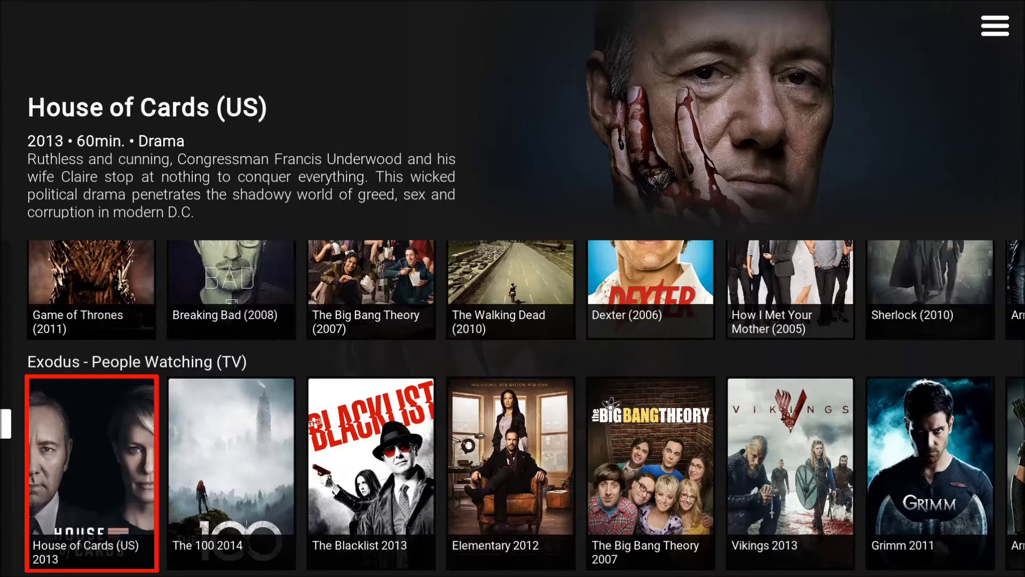
key(Down)
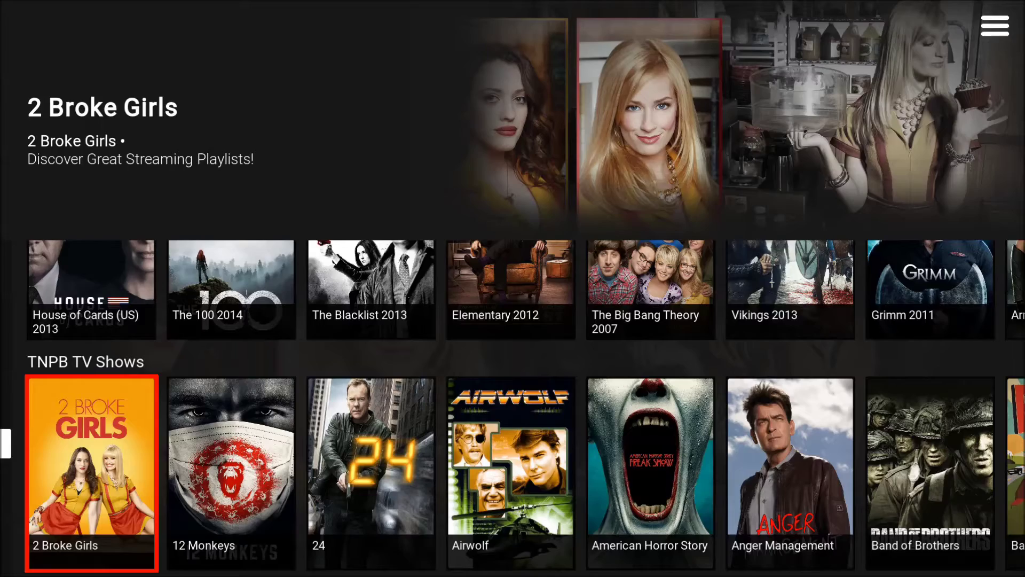
View the remaining home screen rows, including Collections, Phoenix, UK Turk Playlists, Titan and Video add-ons
key(Down)
key(Down)
key(Down)
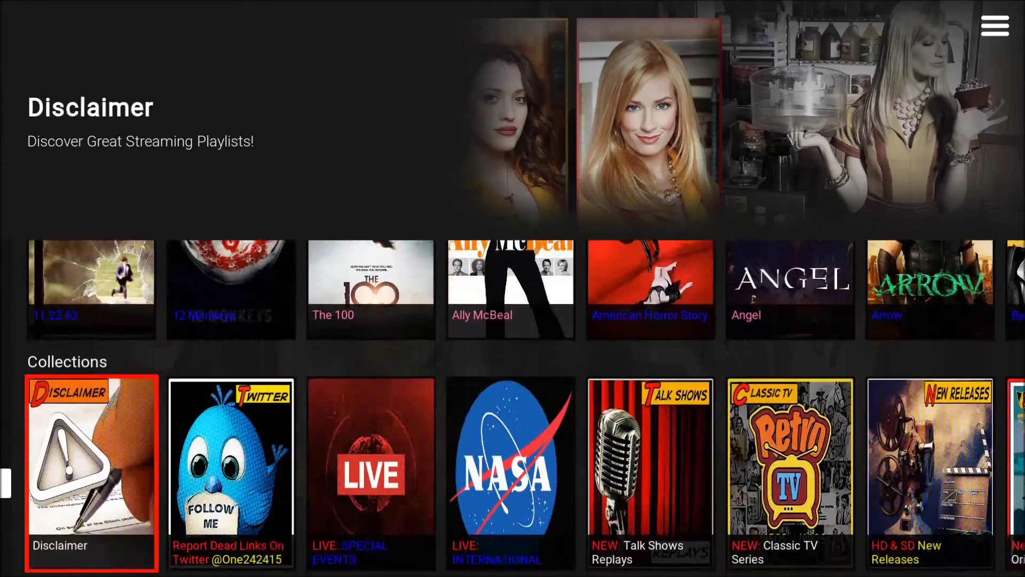
key(Down)
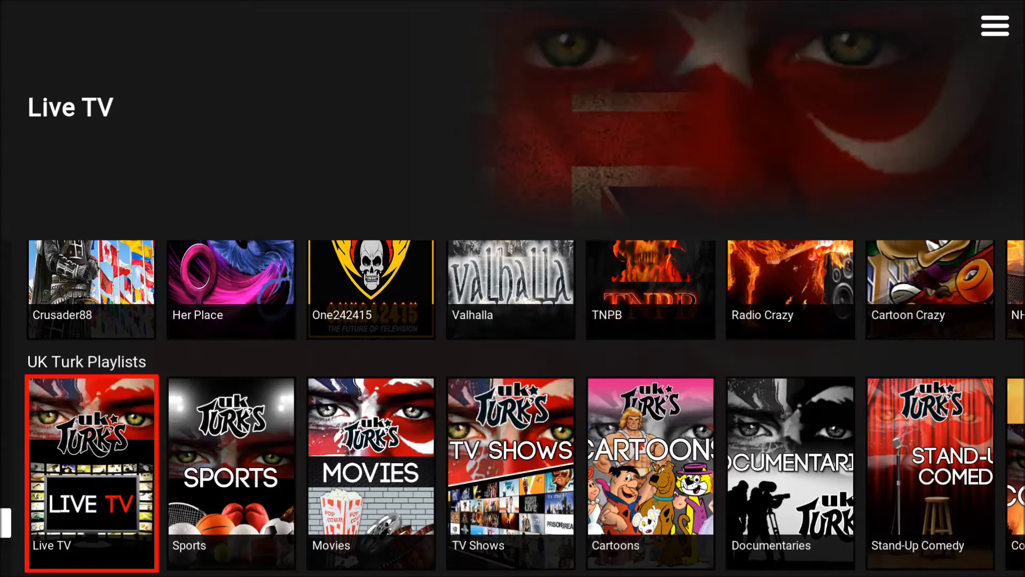
key(Down)
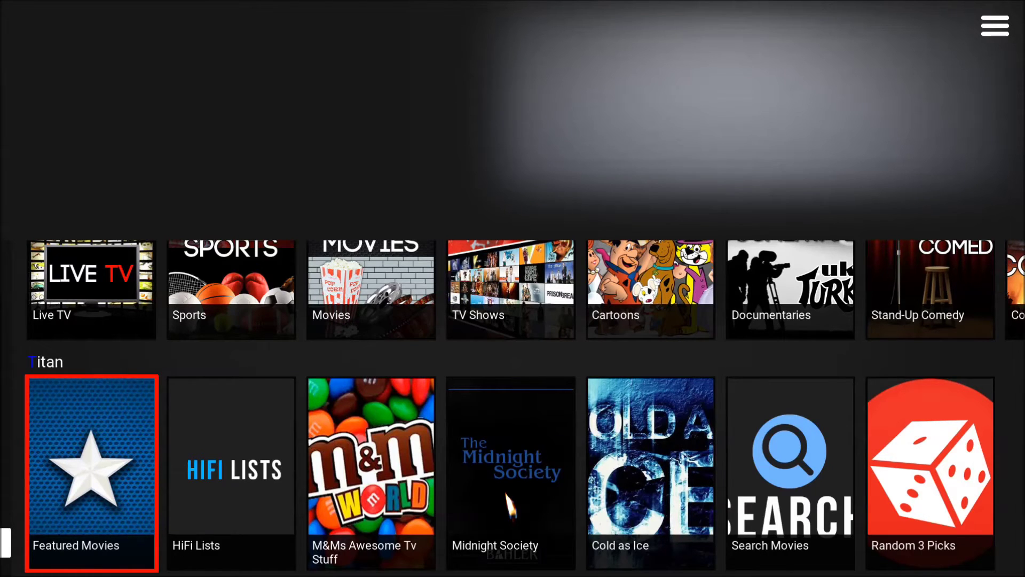
key(Down)
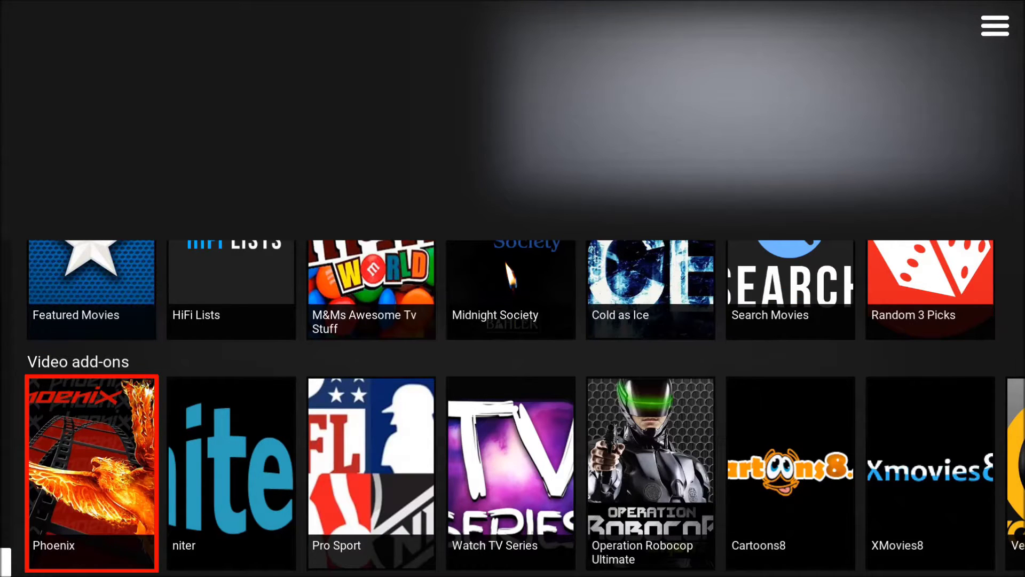
Open the home screen's side menu and look through its entries from Refresh Skin to Favourites
key(Up)
key(Left)
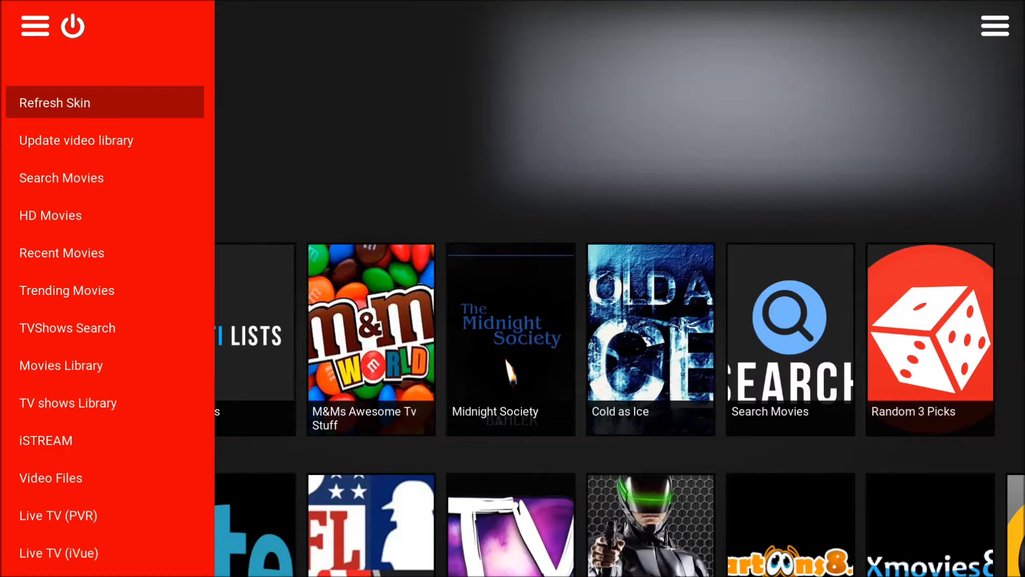
key(Down)
key(Down)
key(Down)
key(Down)
key(Down)
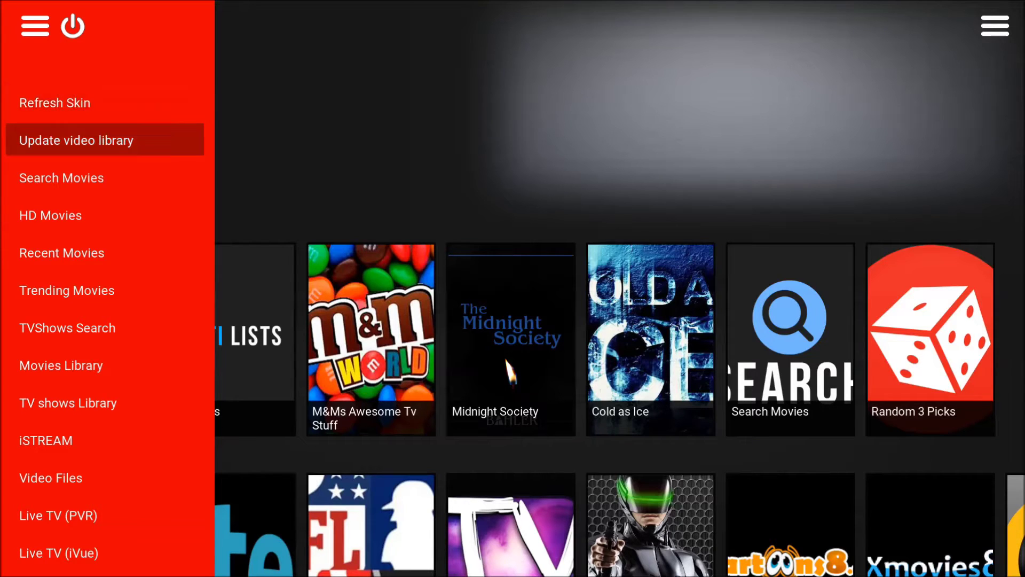
key(Down)
key(Down)
key(Down)
key(Down)
key(Down)
key(Down)
key(Down)
key(Down)
key(Down)
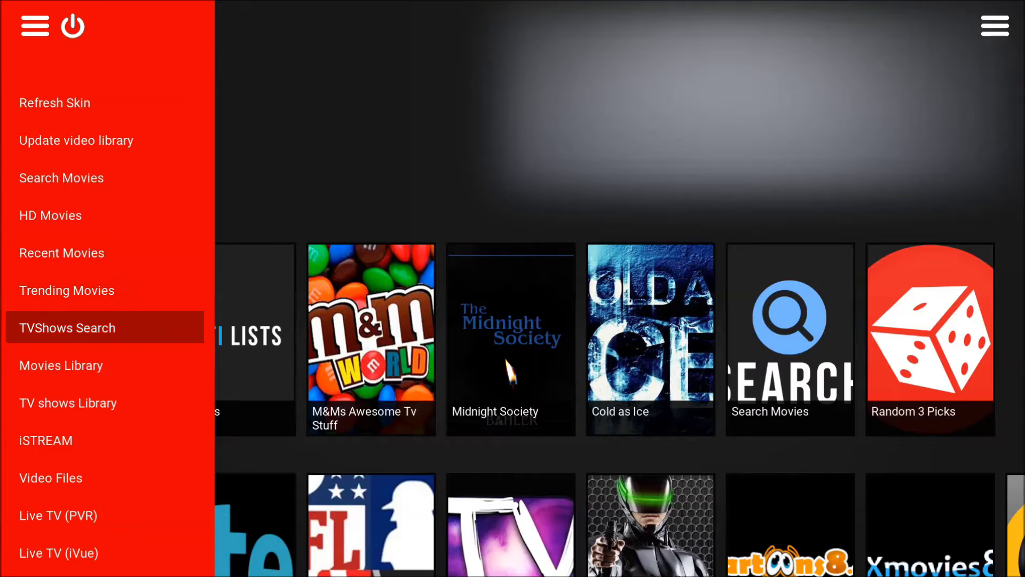
key(Down)
key(Down)
key(Down)
key(Down)
key(Down)
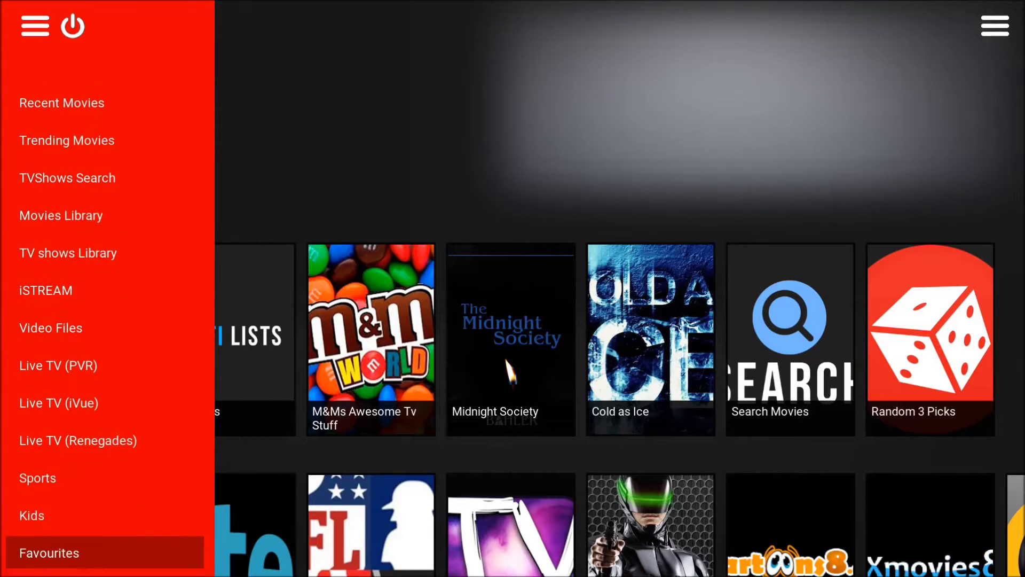
Look over the side menu entries from Addon Installer to All Add-Ons and return to TV shows Library
key(Up)
key(Up)
key(Up)
key(Up)
key(Up)
key(Up)
key(Up)
key(Up)
key(Up)
key(Up)
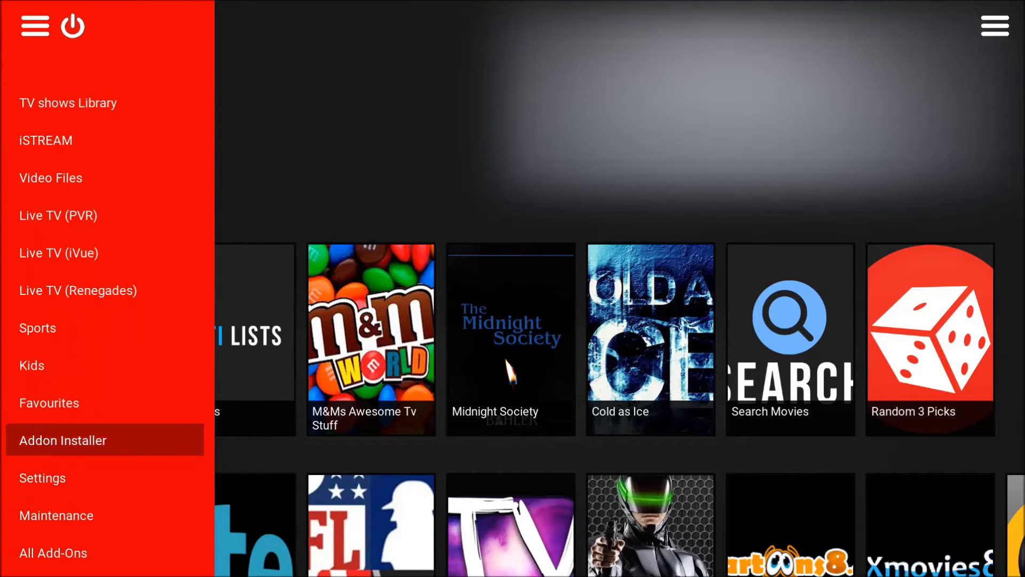
key(Up)
key(Up)
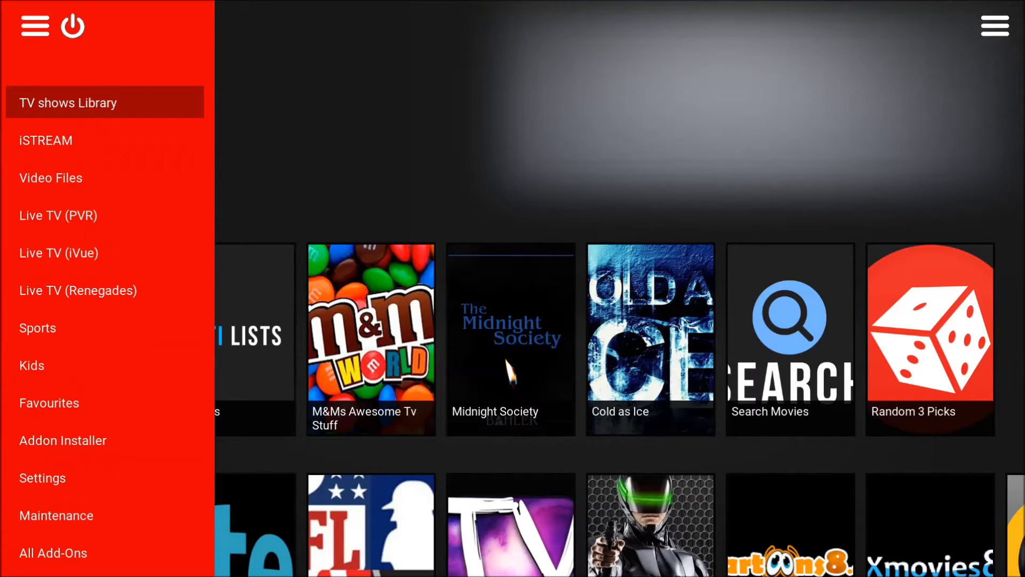
Highlight iSTREAM in the side menu and go back up to Update video library
key(Down)
key(Down)
key(Down)
key(Down)
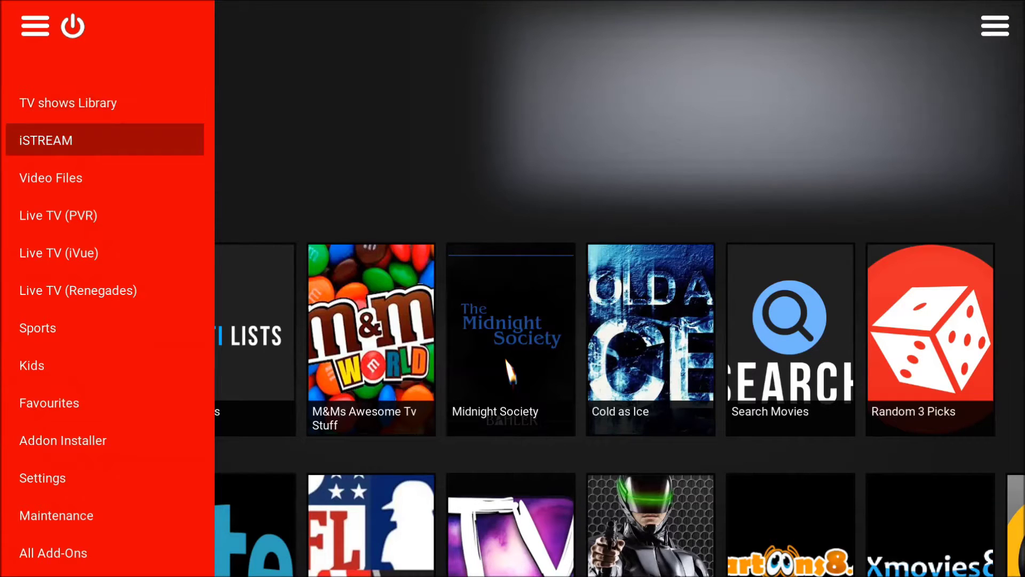
key(Up)
key(Up)
key(Up)
key(Up)
key(Up)
key(Up)
key(Up)
key(Up)
key(Up)
key(Up)
key(Up)
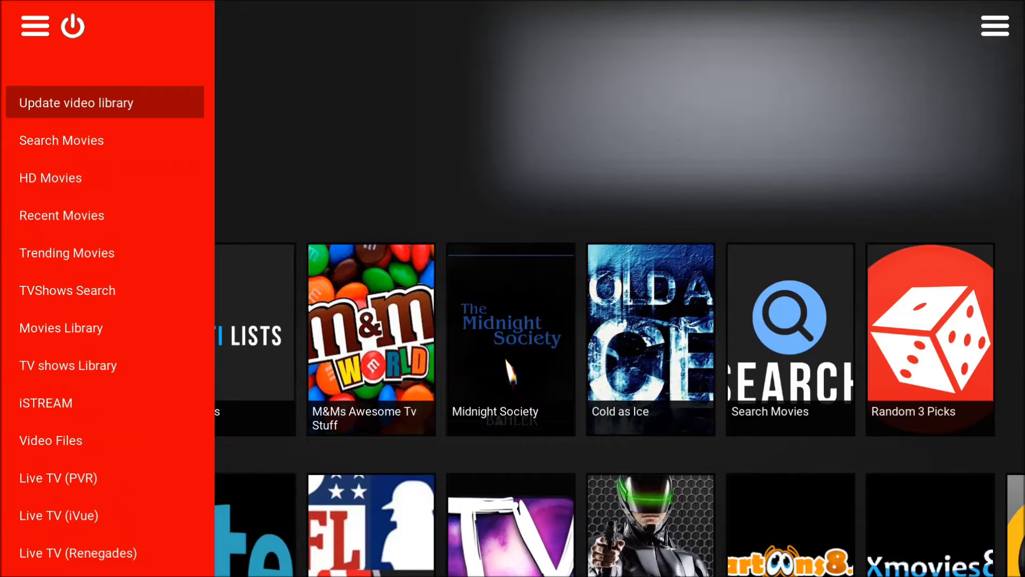
Look through the side menu's movie and TV entries from Search Movies to TVShows Search
key(Down)
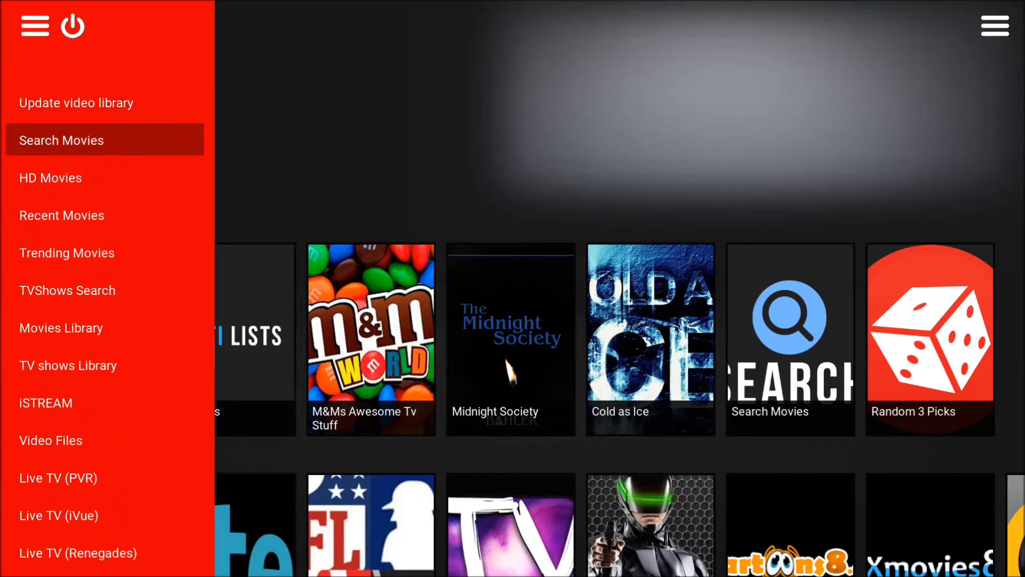
key(Down)
key(Down)
key(Down)
key(Down)
key(Down)
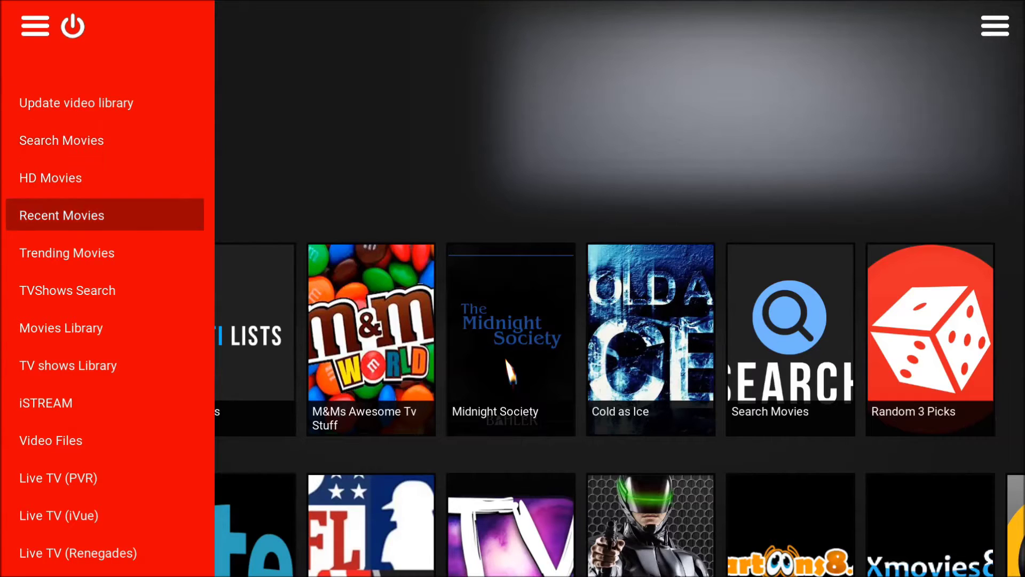
key(Up)
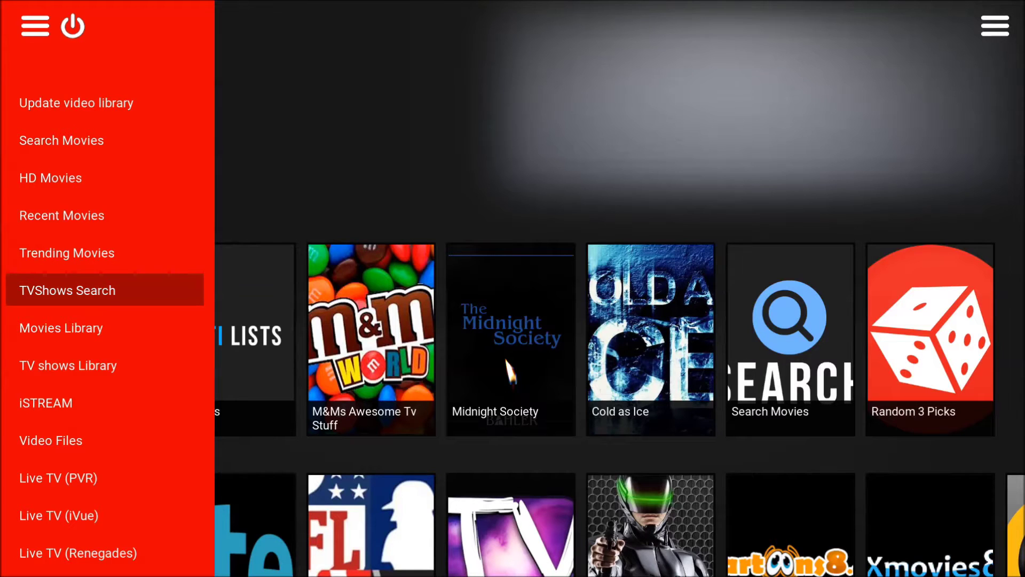
Leave the side menu and view the home screen rows from My Movies to UK Turk Playlists
key(Right)
key(Down)
key(Down)
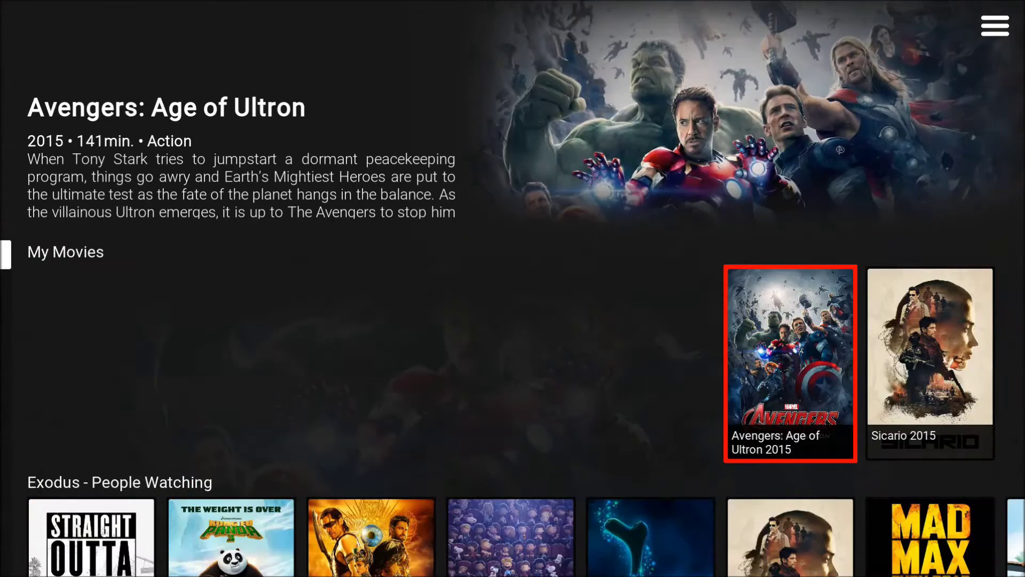
key(Right)
key(Down)
key(Down)
key(Down)
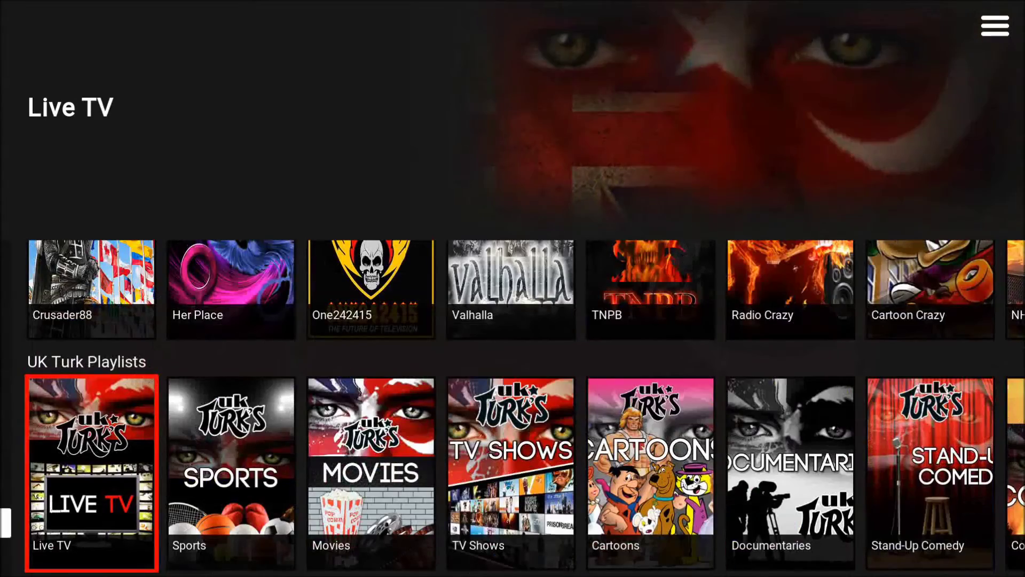
Browse the home screen rows backwards from UK Turk Playlists to the cartoon row starting with 9 (2009)
key(Up)
key(Up)
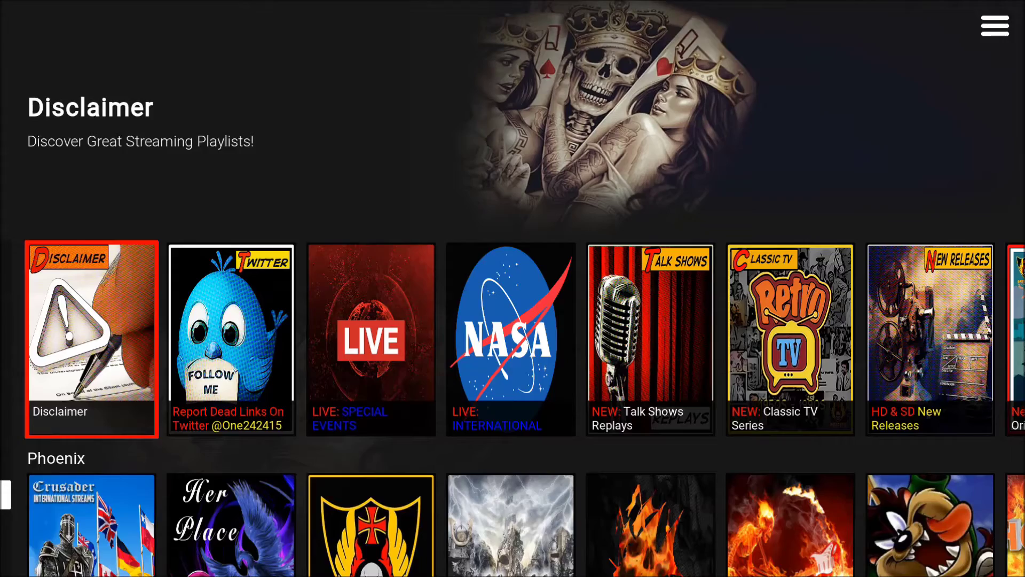
key(Up)
key(Up)
key(Up)
key(Up)
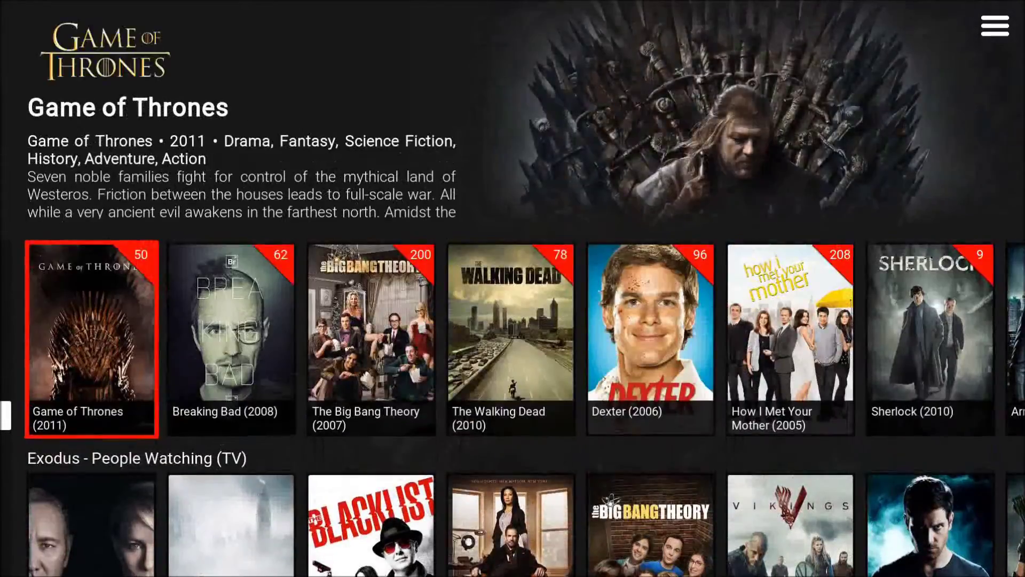
key(Up)
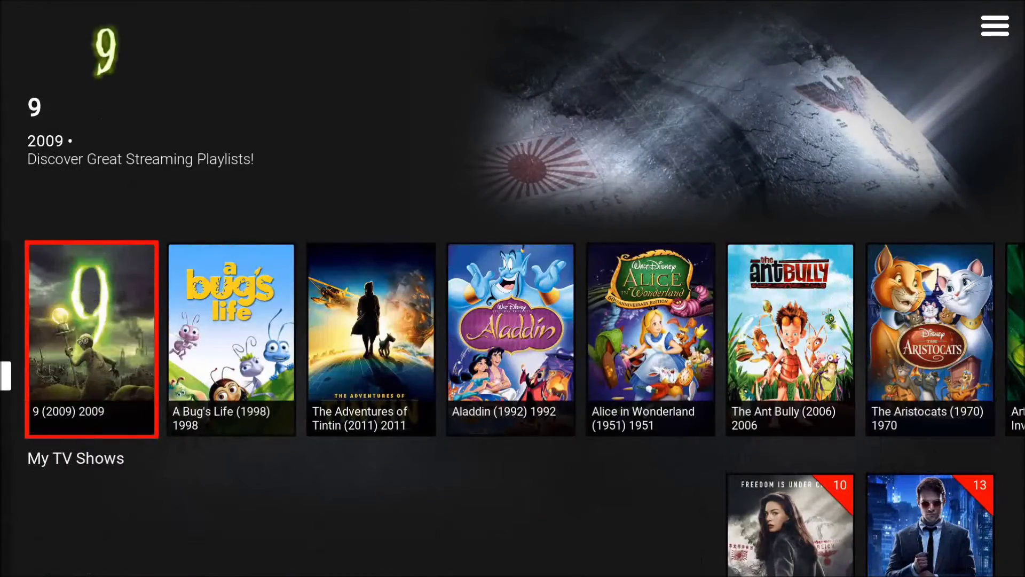
Go through the side menu down to All Add-Ons and open the add-on browser
key(Left)
key(Down)
key(Down)
key(Down)
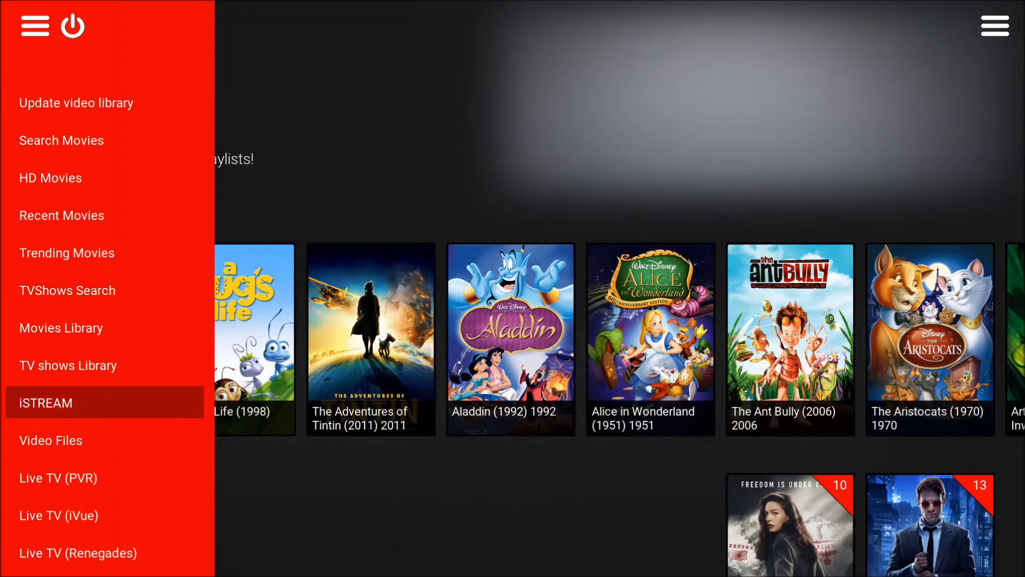
key(Down)
key(Down)
key(Down)
key(Down)
key(Down)
key(Down)
key(Down)
key(Down)
key(Down)
key(Down)
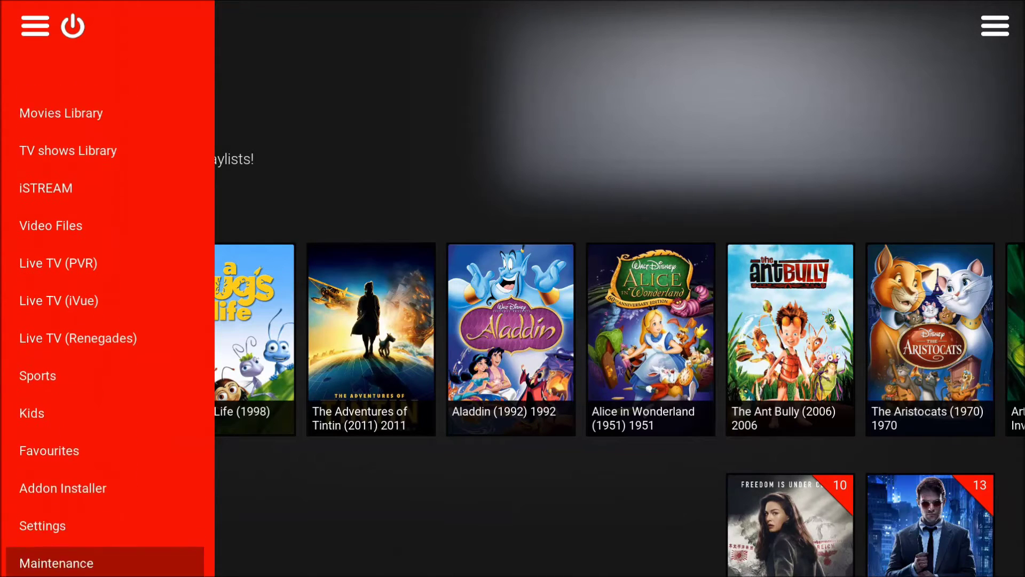
key(Down)
key(Down)
key(Up)
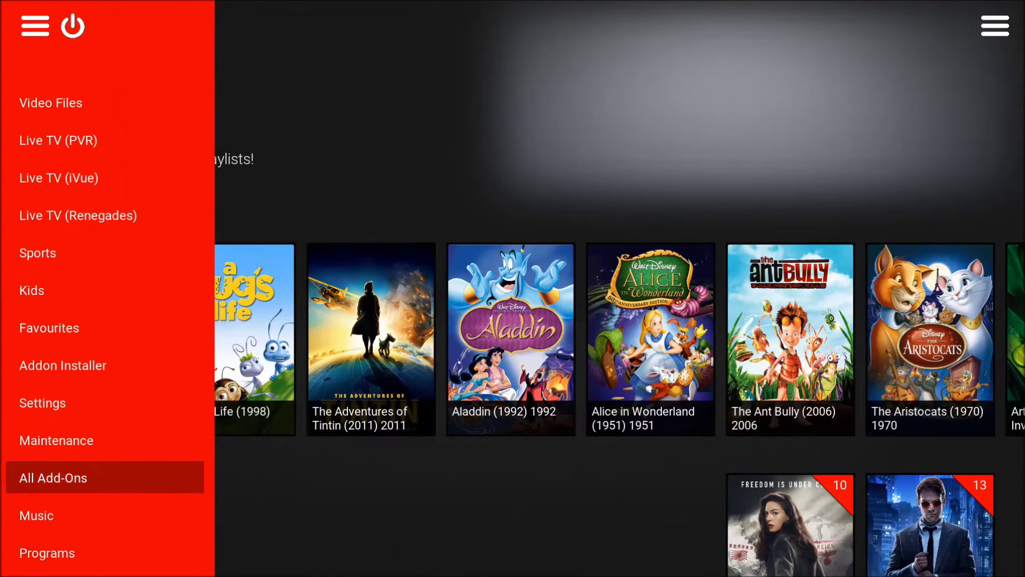
key(Return)
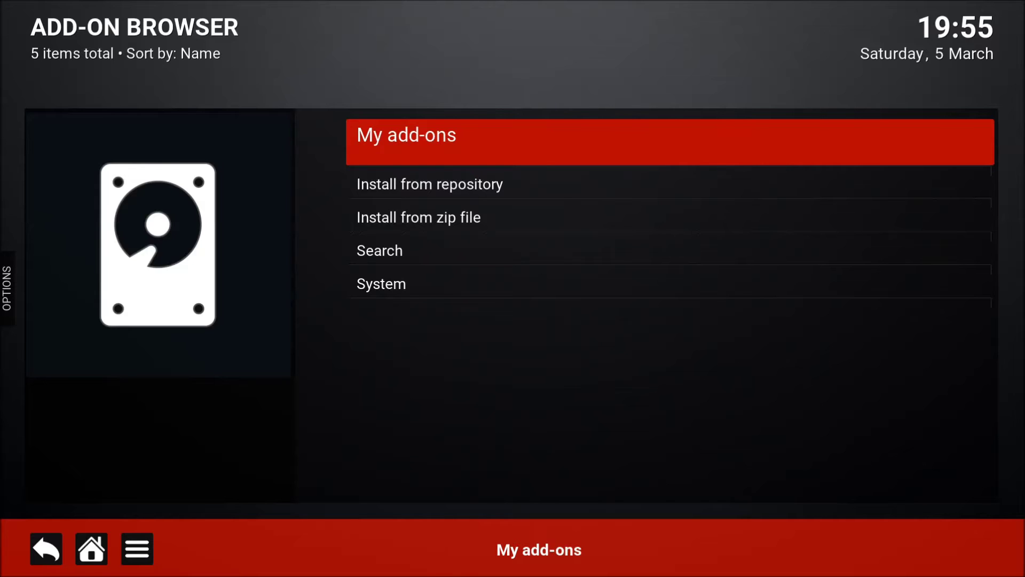
Look into the add-on browser's System category and return to the home screen
key(Down)
key(Down)
key(Down)
key(Down)
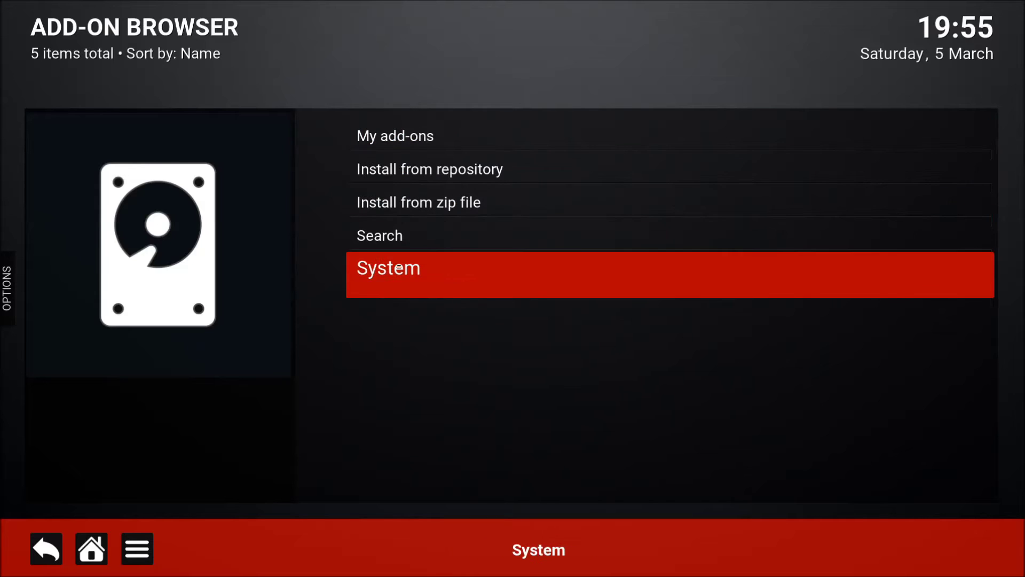
key(Return)
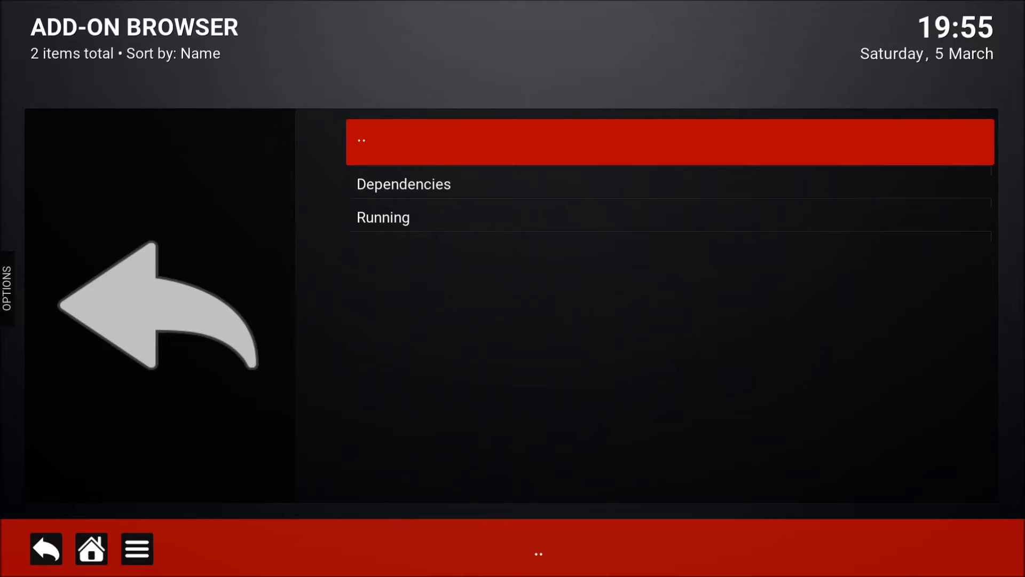
key(Return)
key(Escape)
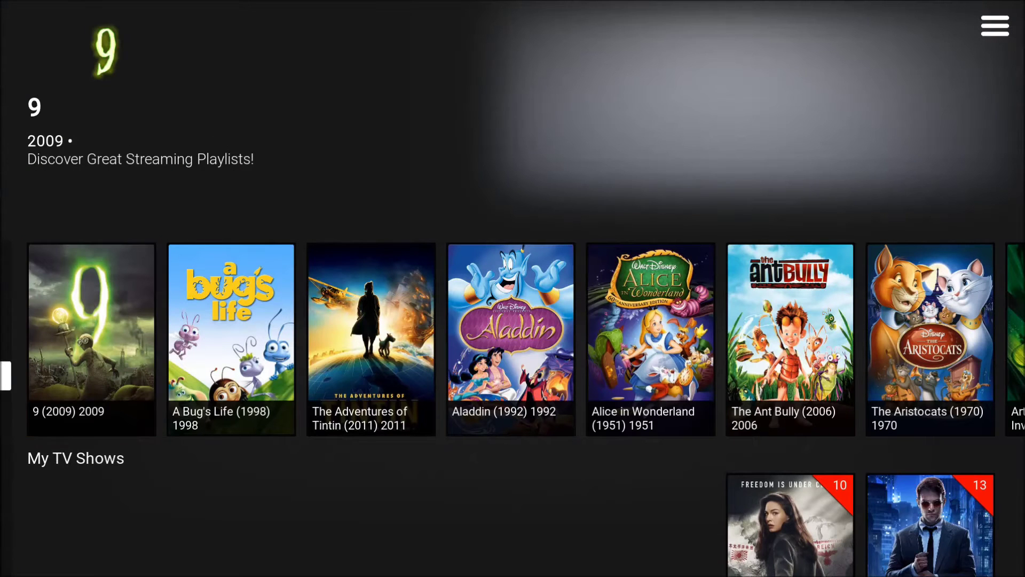
Open the Appearance settings from the side menu, with the Skin options ready for editing
key(Left)
key(Down)
key(Down)
key(Down)
key(Down)
key(Down)
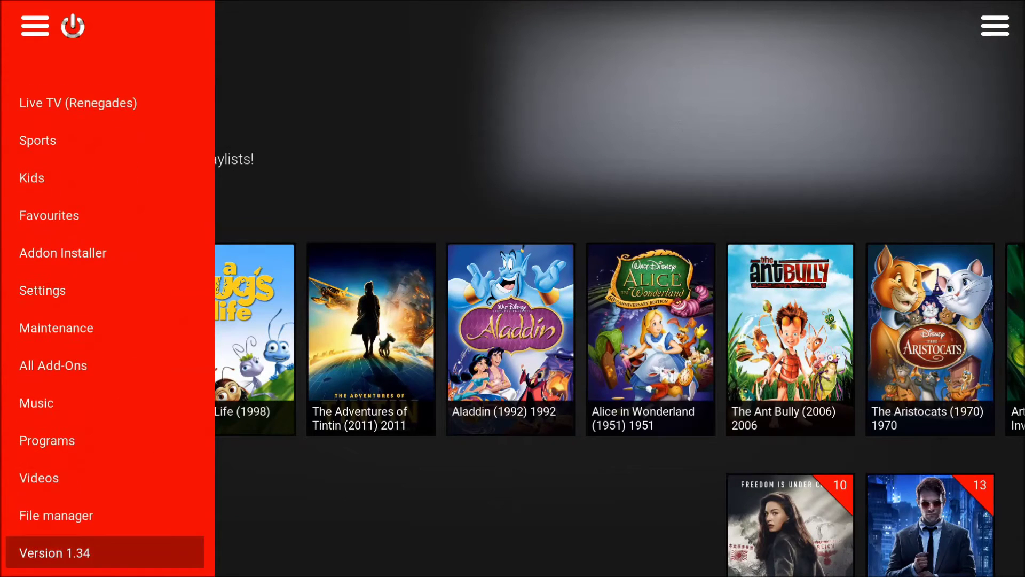
key(Down)
key(Return)
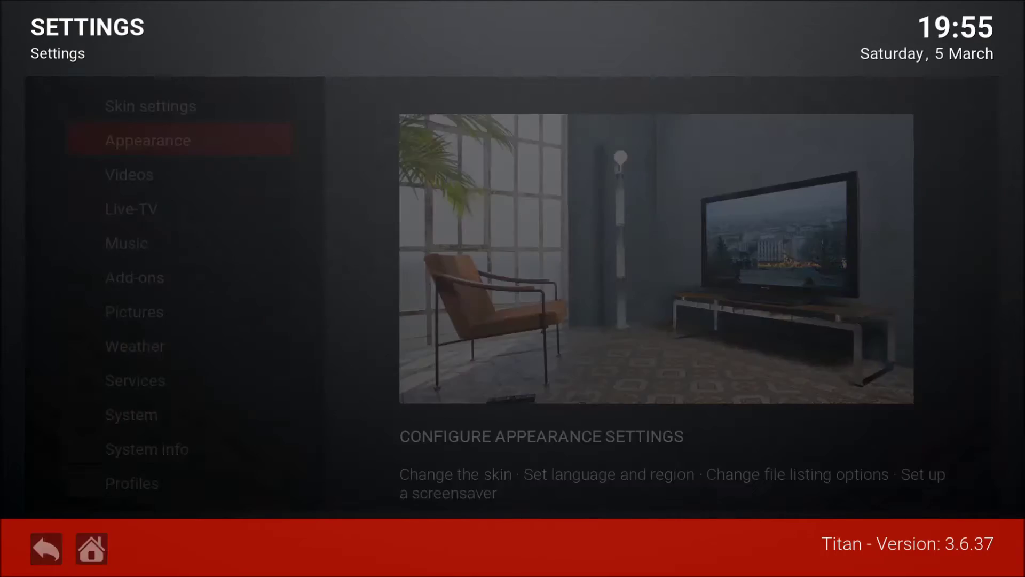
key(Right)
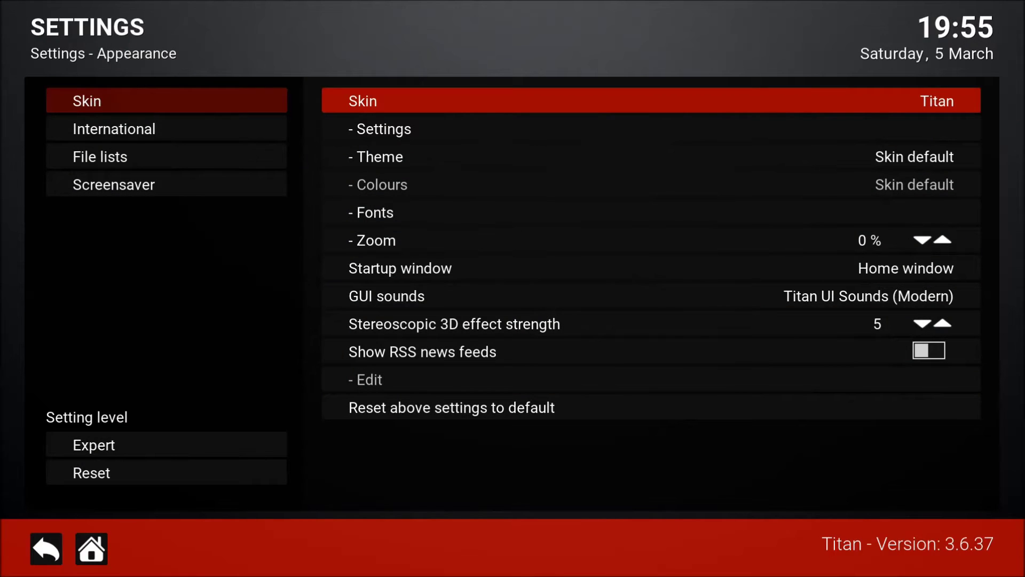
Switch the skin to Confluence, keep the change and return to the home screen
key(Return)
key(Up)
key(Up)
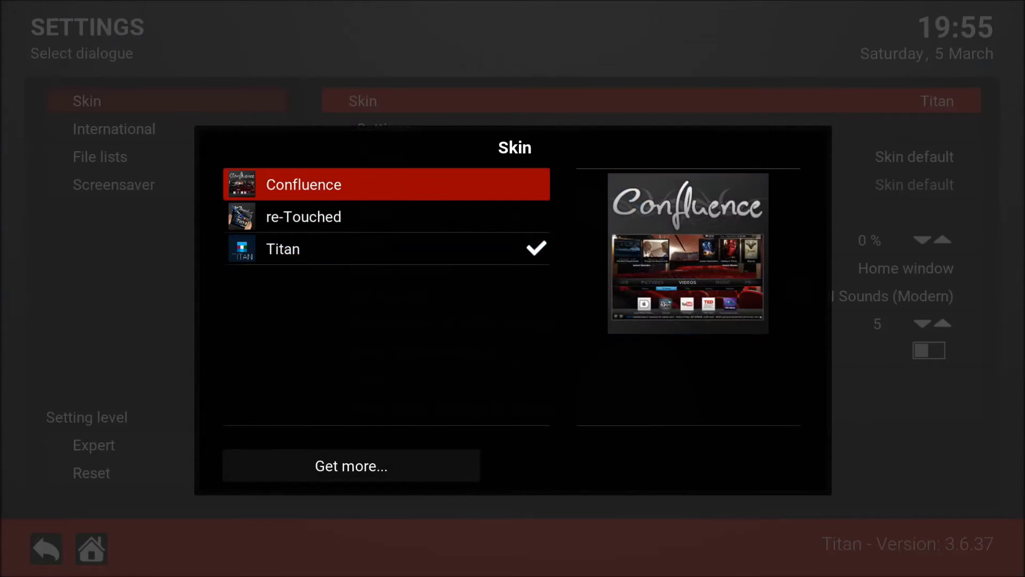
key(Return)
key(Left)
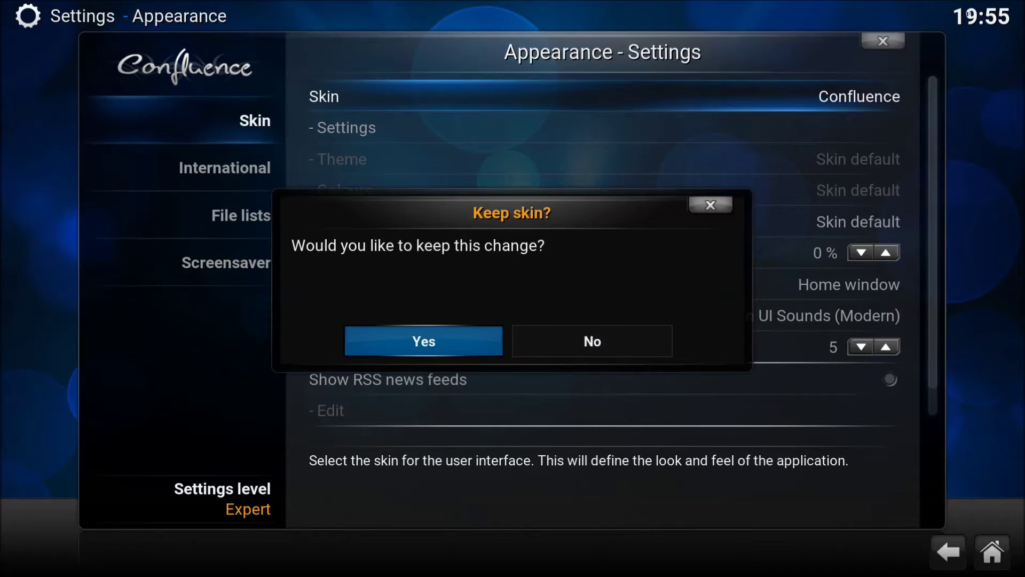
key(Return)
key(Escape)
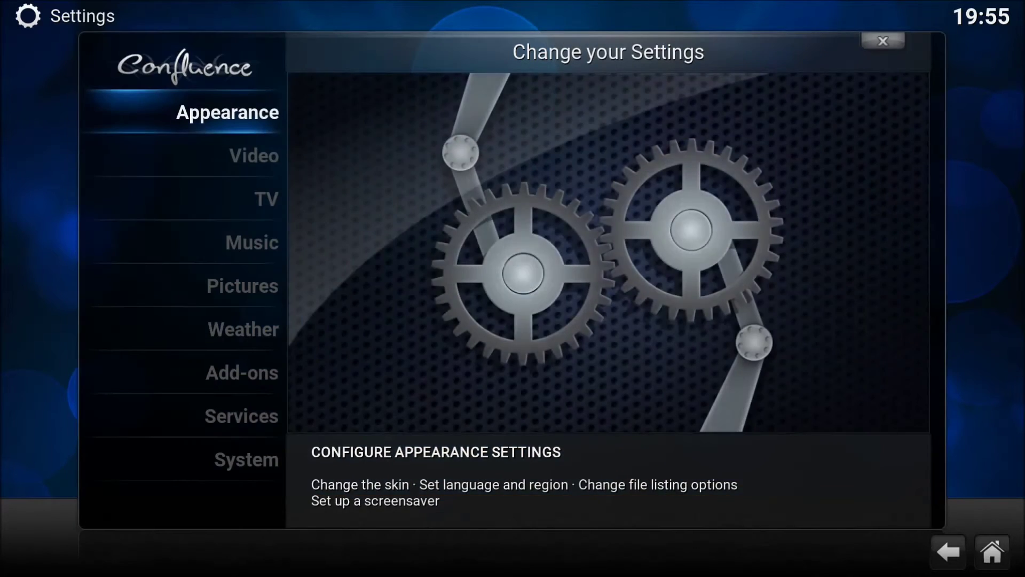
key(Escape)
Open the File manager from the System section of the home screen
key(Right)
key(Right)
key(Right)
key(Right)
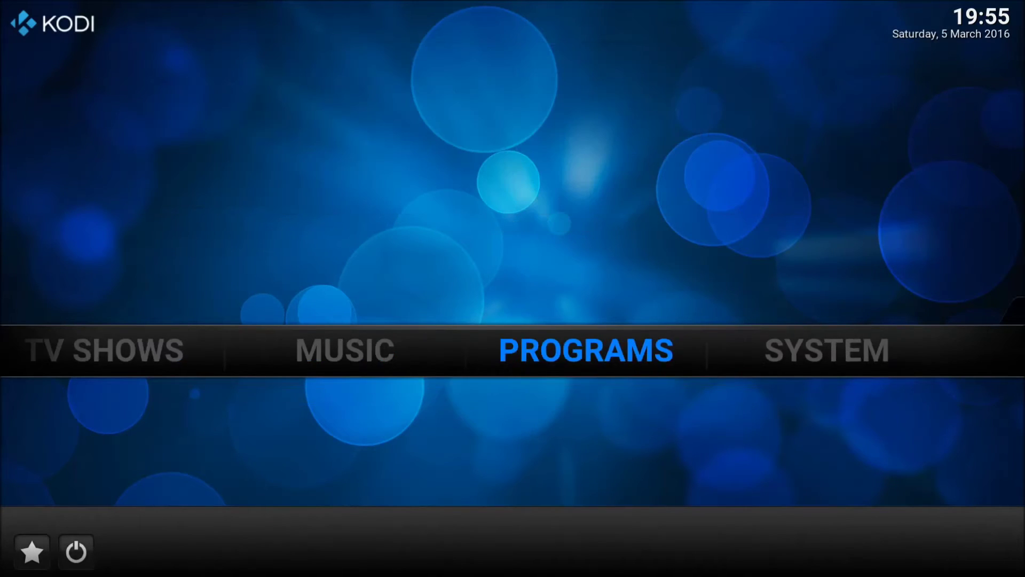
key(Down)
key(Right)
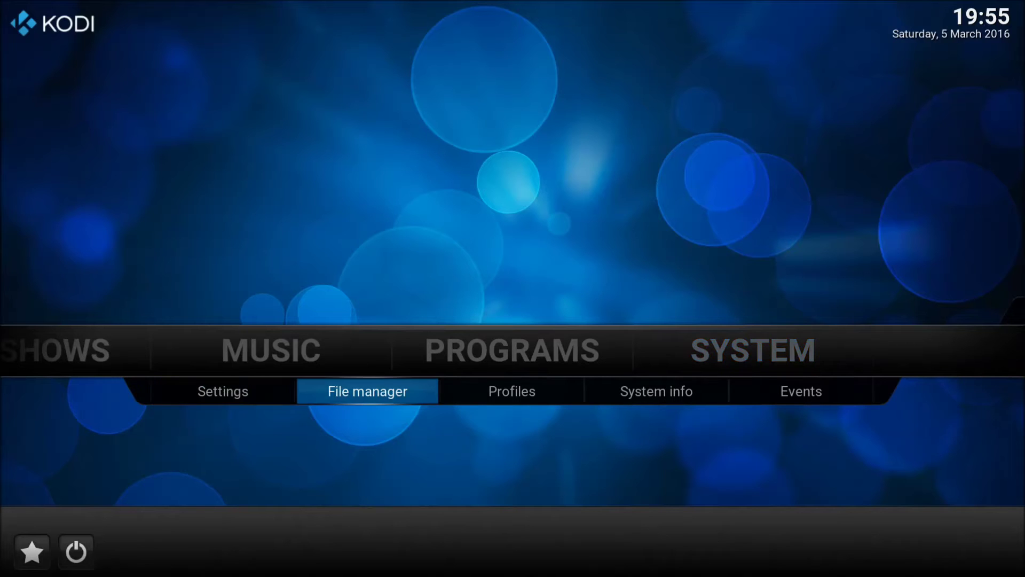
key(Return)
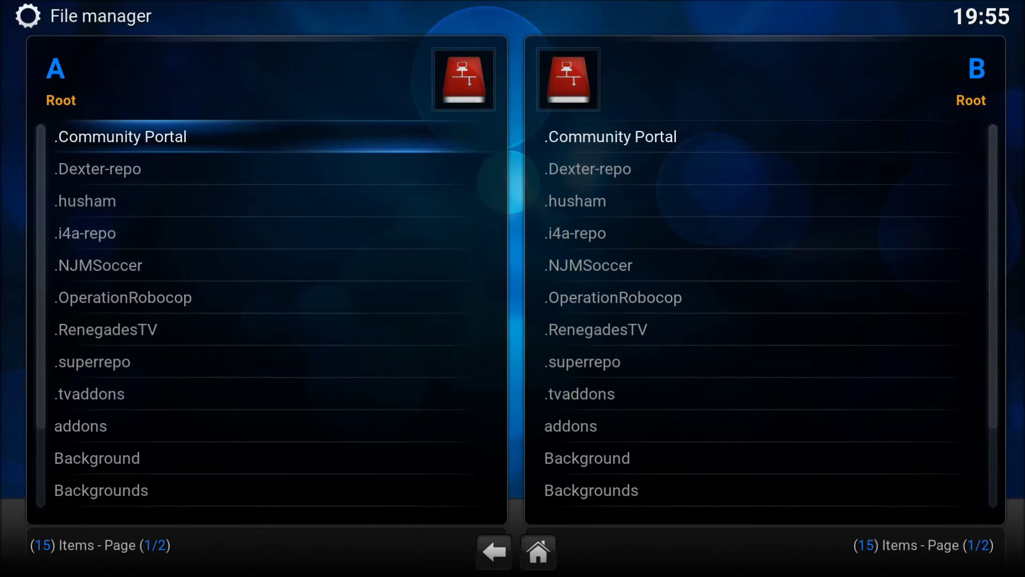
key(Down)
key(Up)
key(Up)
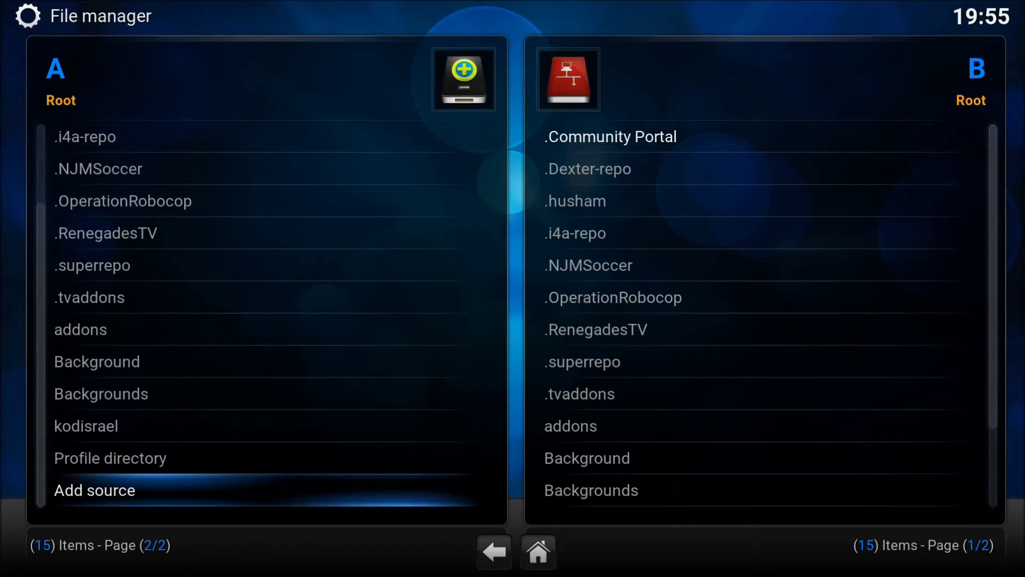
key(Return)
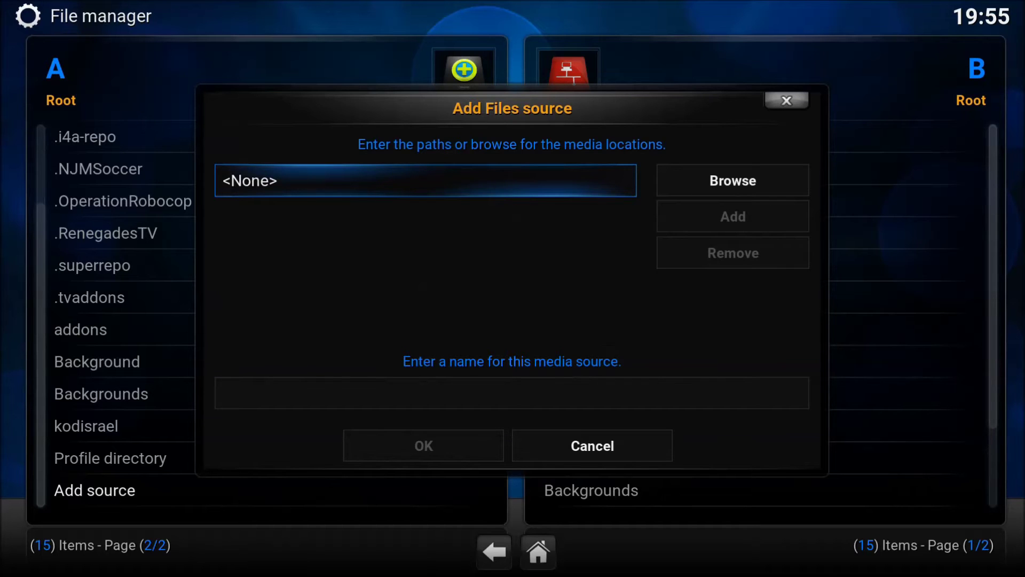
key(Return)
text(htttP)
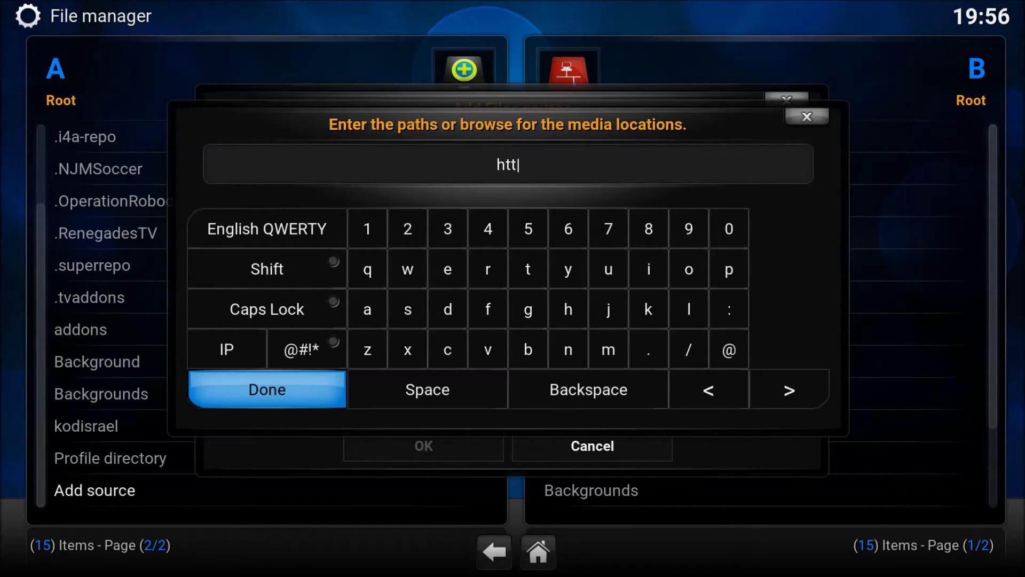
key(BackSpace)
key(BackSpace)
text(p://just)
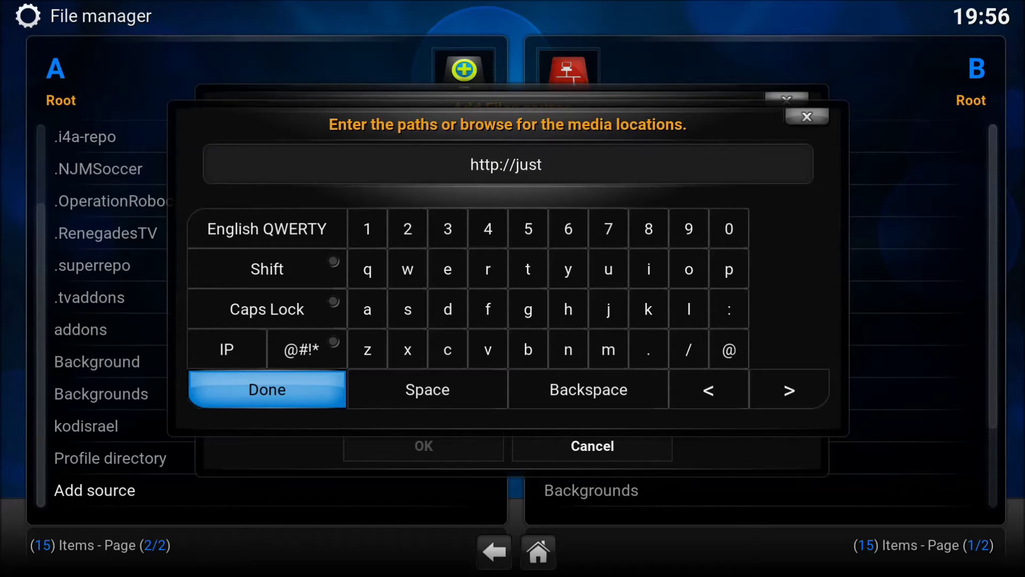
text(newtec)
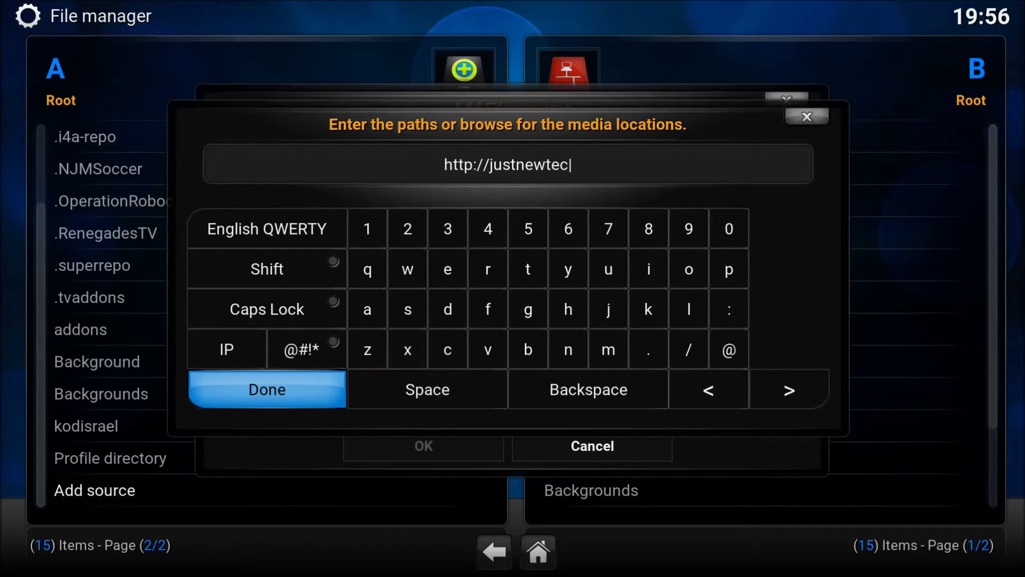
text(h.com)
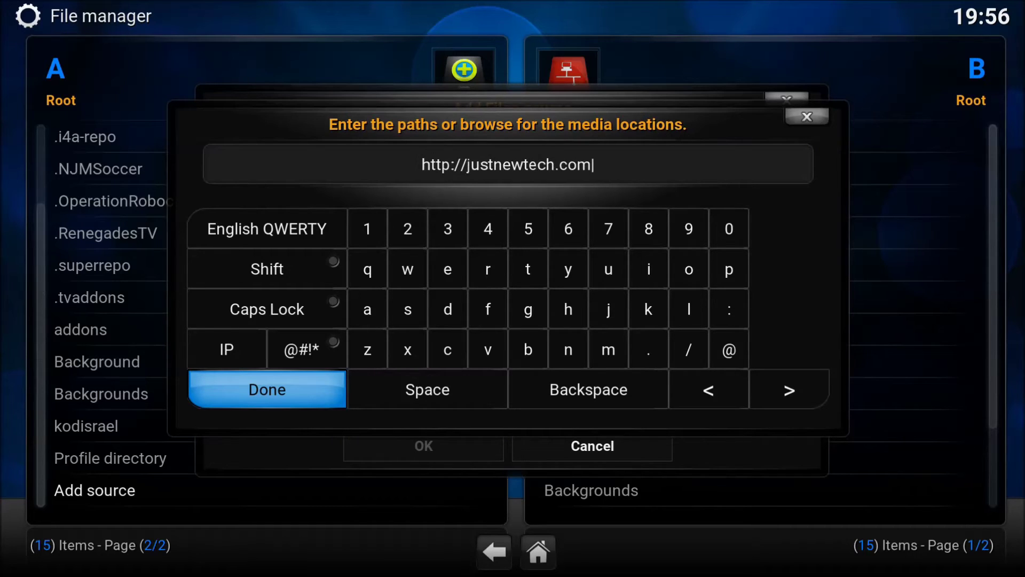
text(/schism)
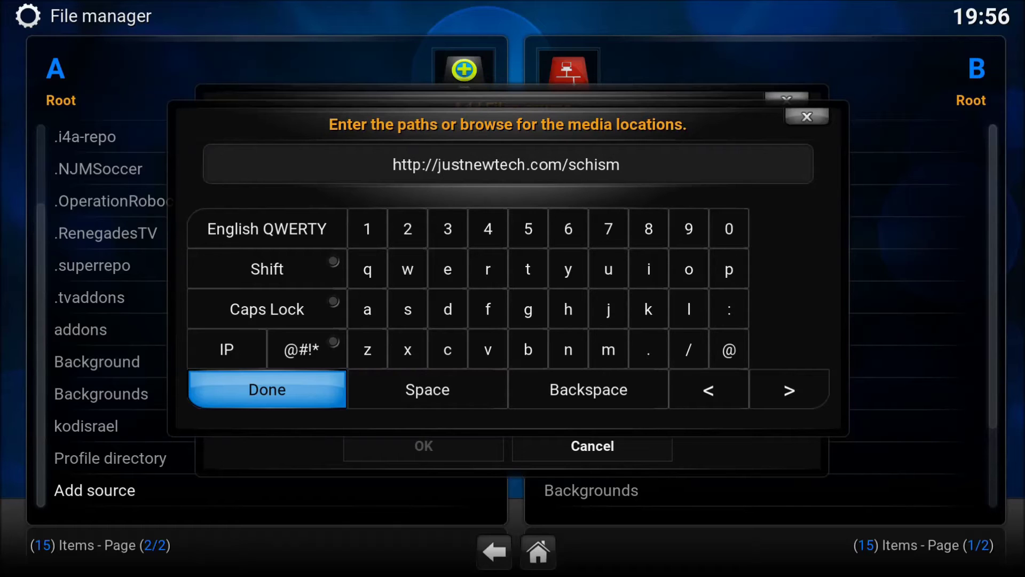
key(Return)
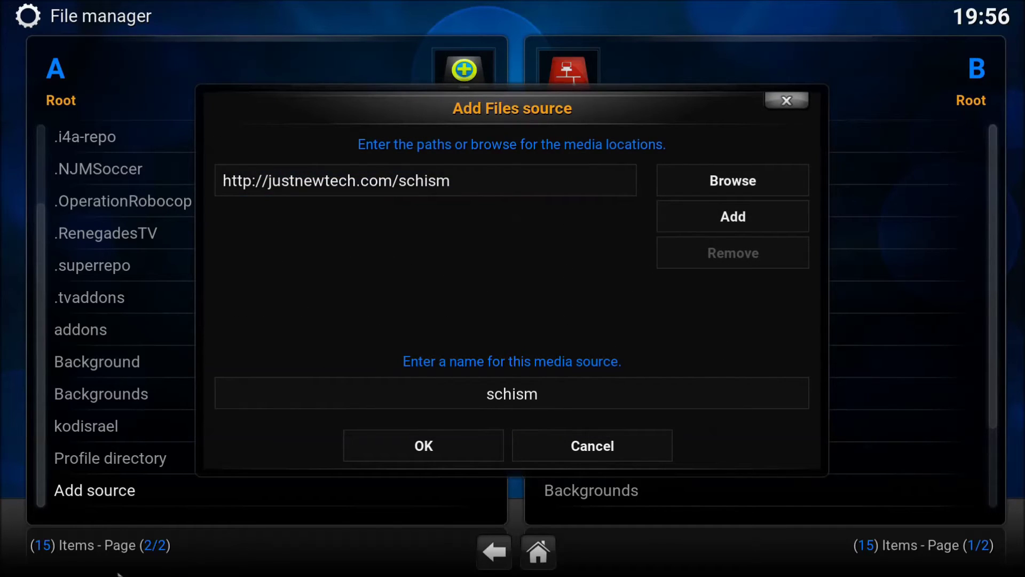
click(457, 443)
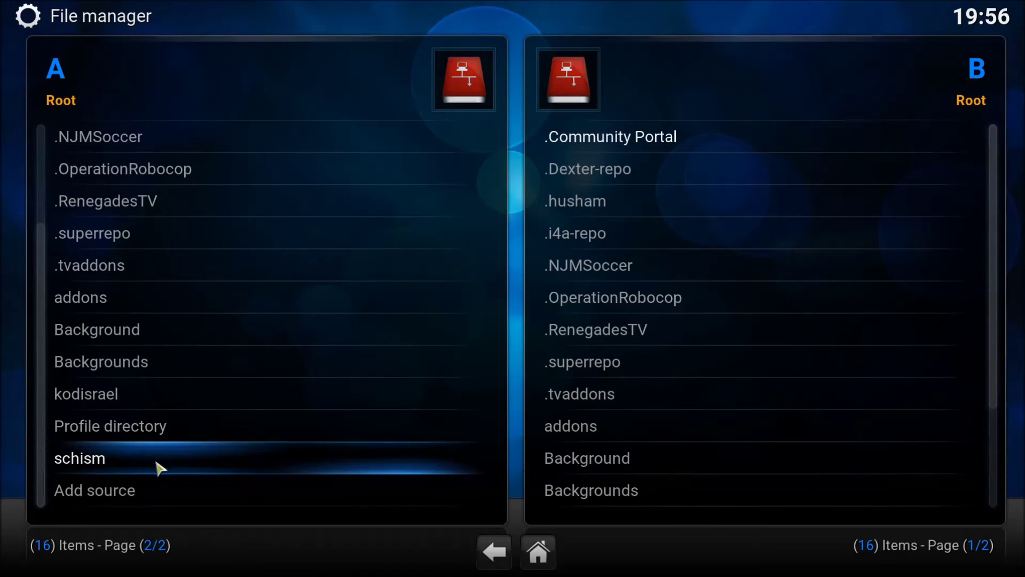
key(Escape)
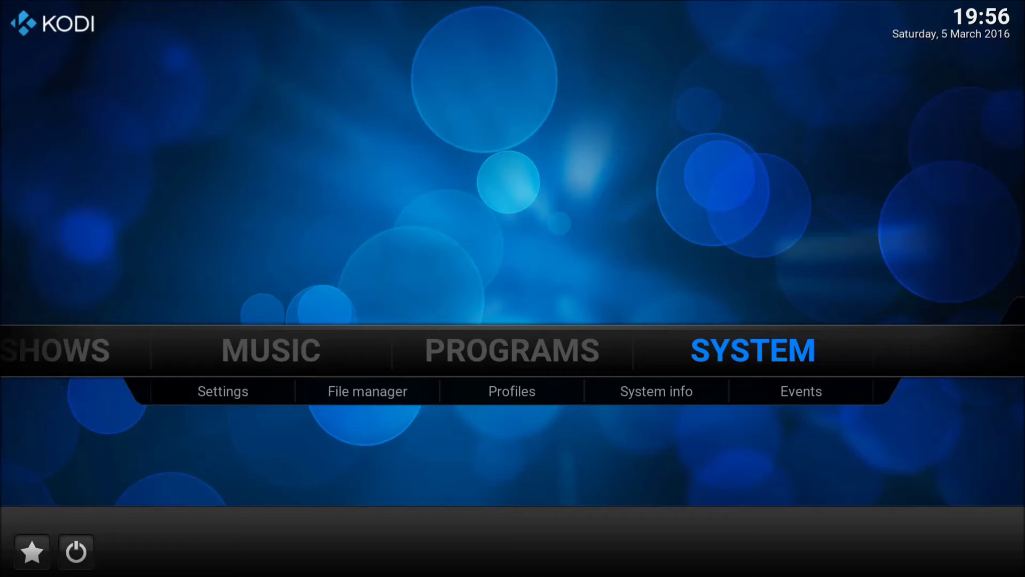
Open the Add-ons section of the system settings and dismiss the first-run help
key(Return)
key(Up)
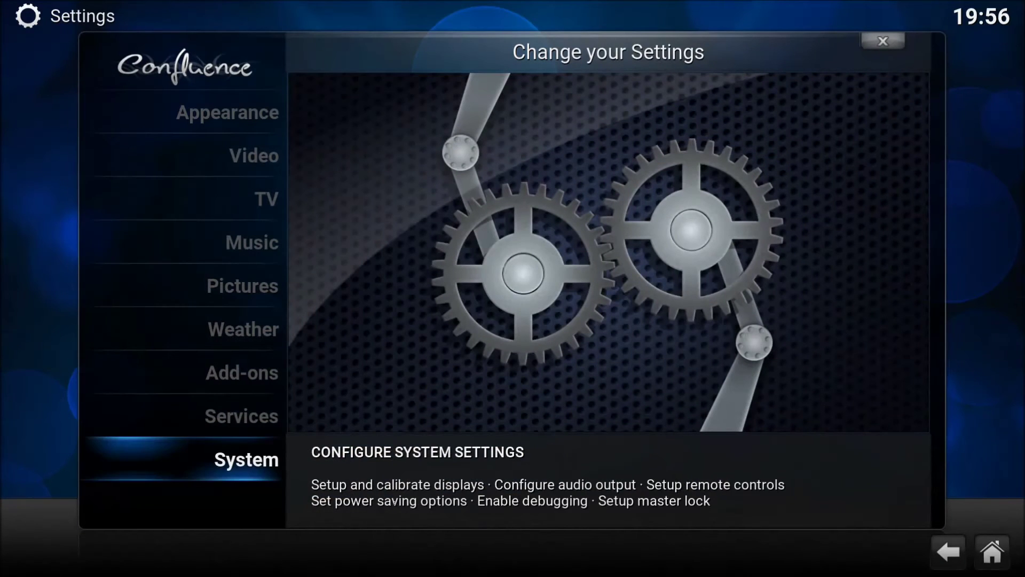
key(Up)
key(Up)
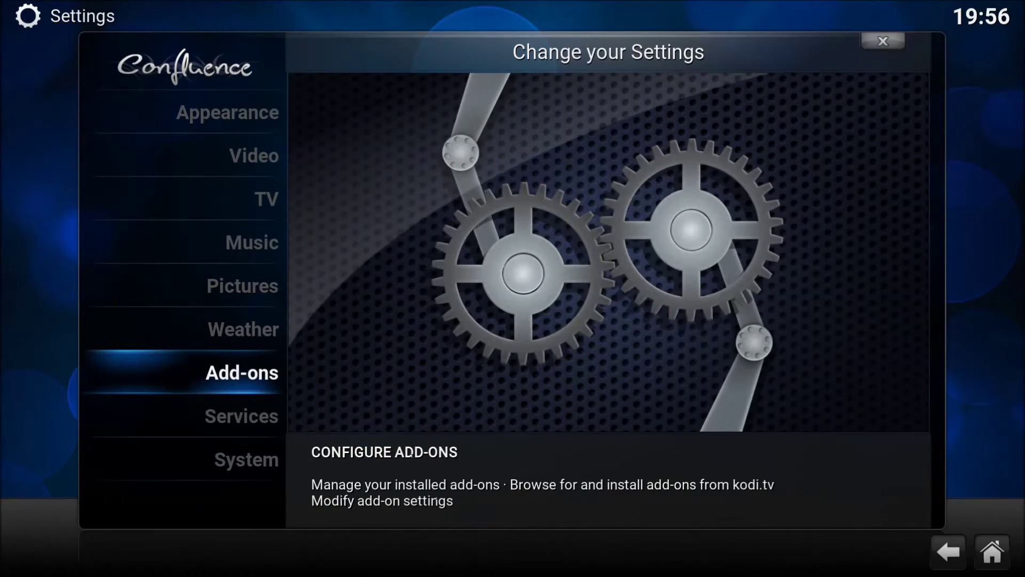
key(Return)
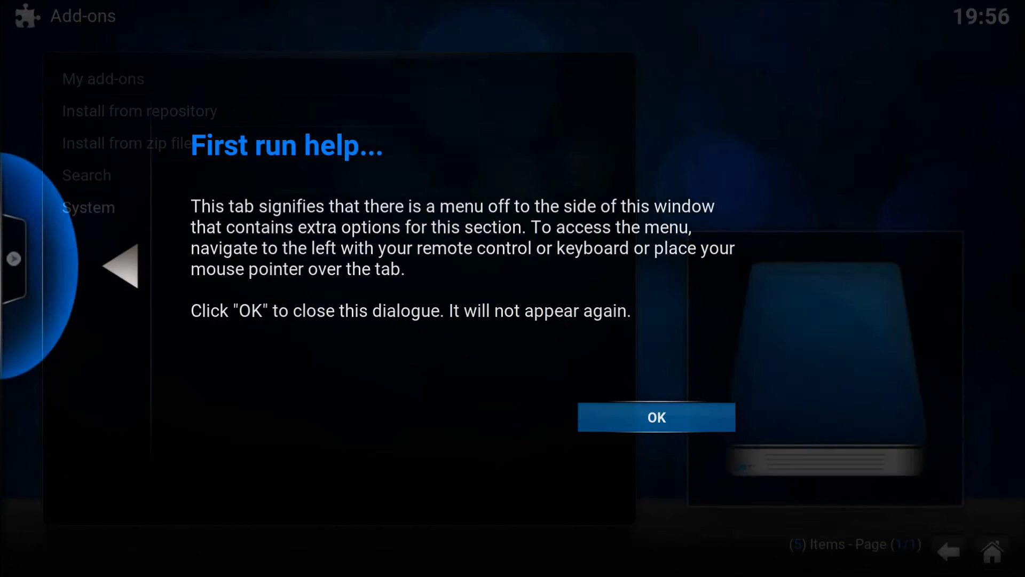
key(Return)
Install repository.schismtv.builds.zip from the schism source as a zip file
key(Up)
key(Up)
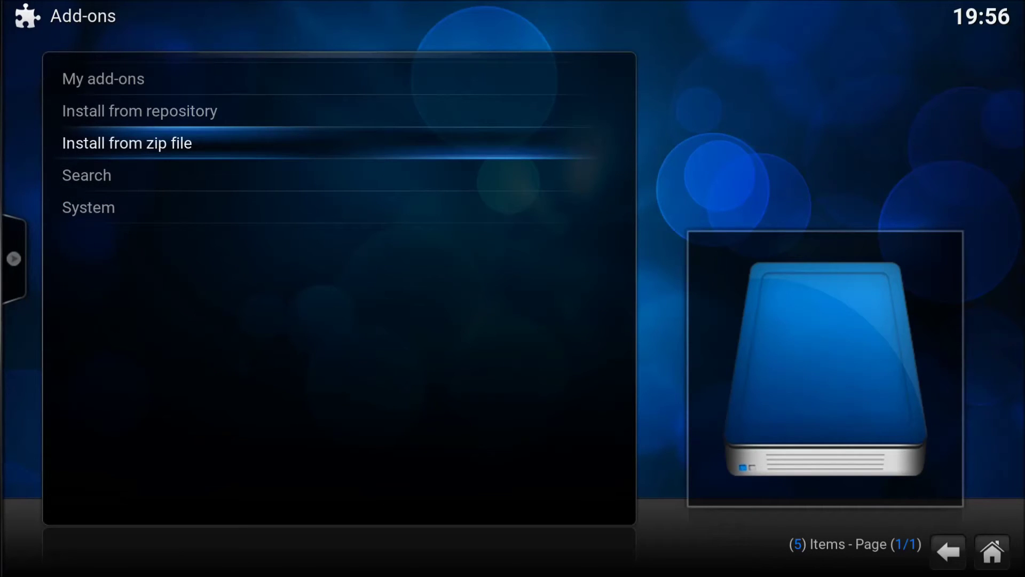
key(Return)
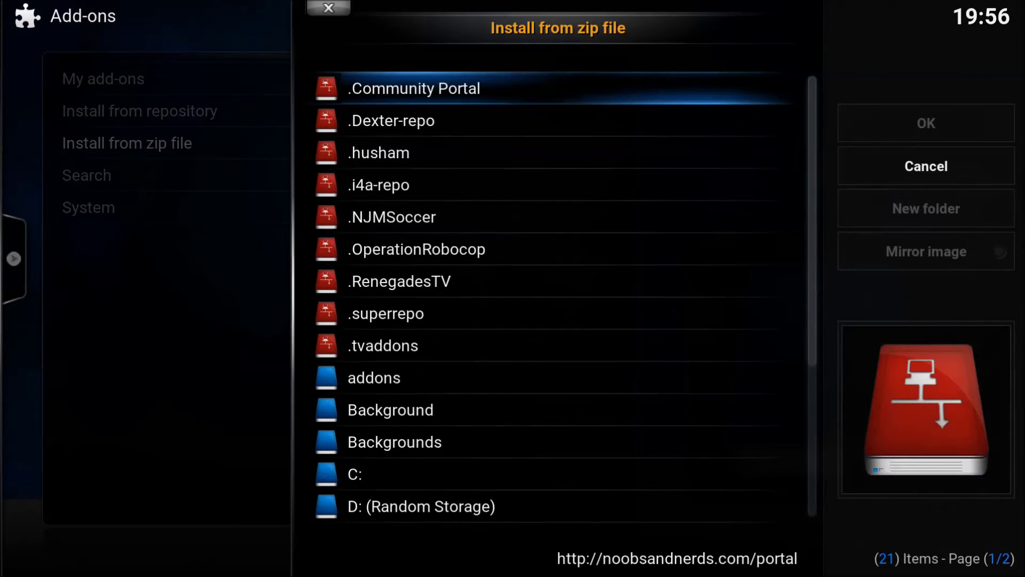
key(Up)
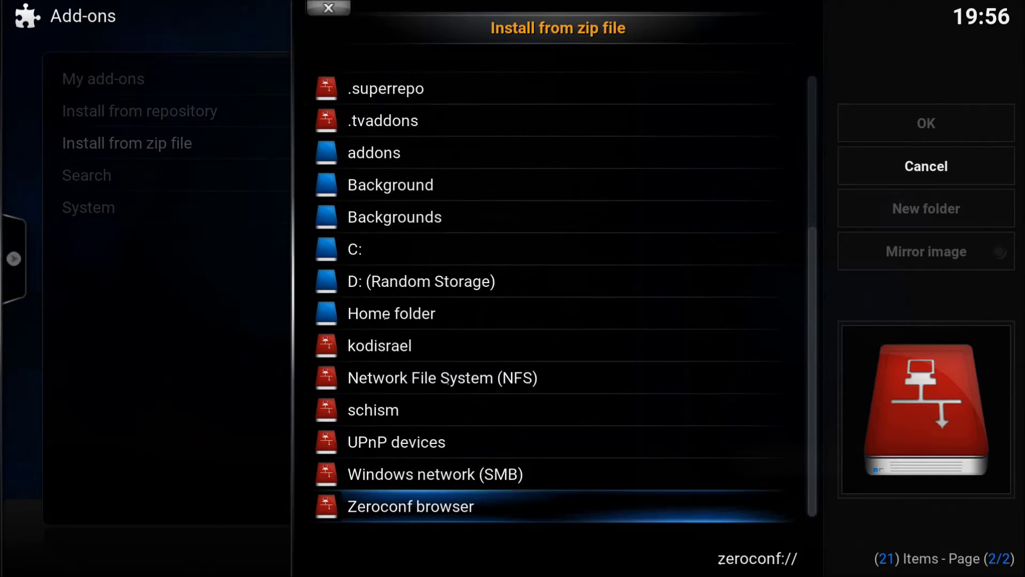
key(Up)
key(Up)
key(Up)
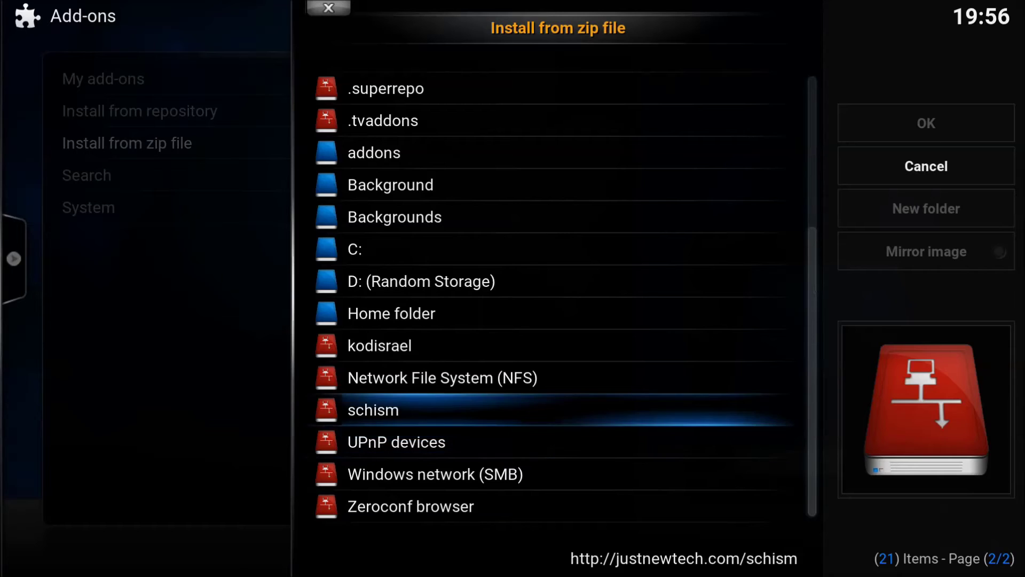
key(Return)
key(Down)
key(Down)
key(Up)
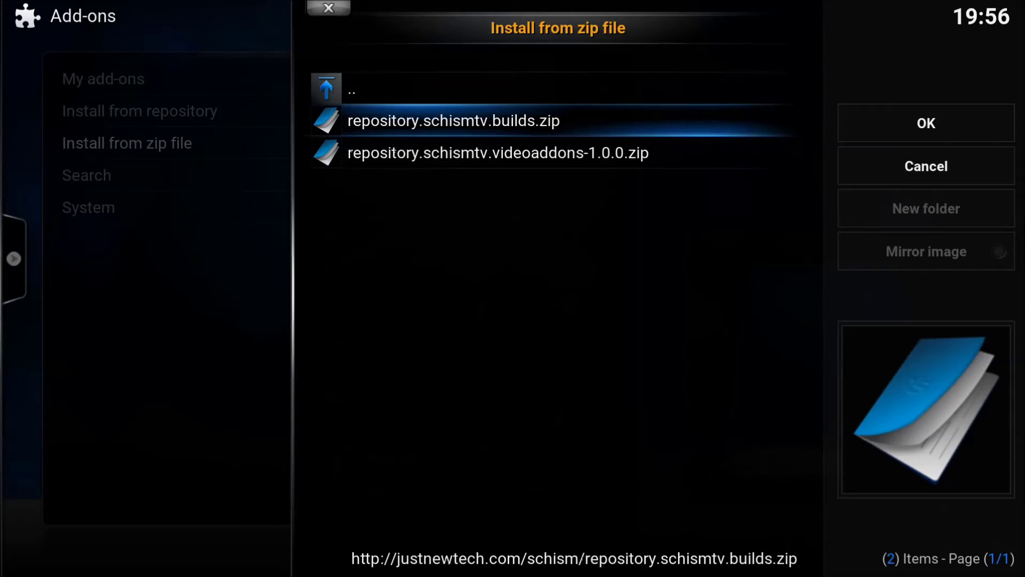
key(Return)
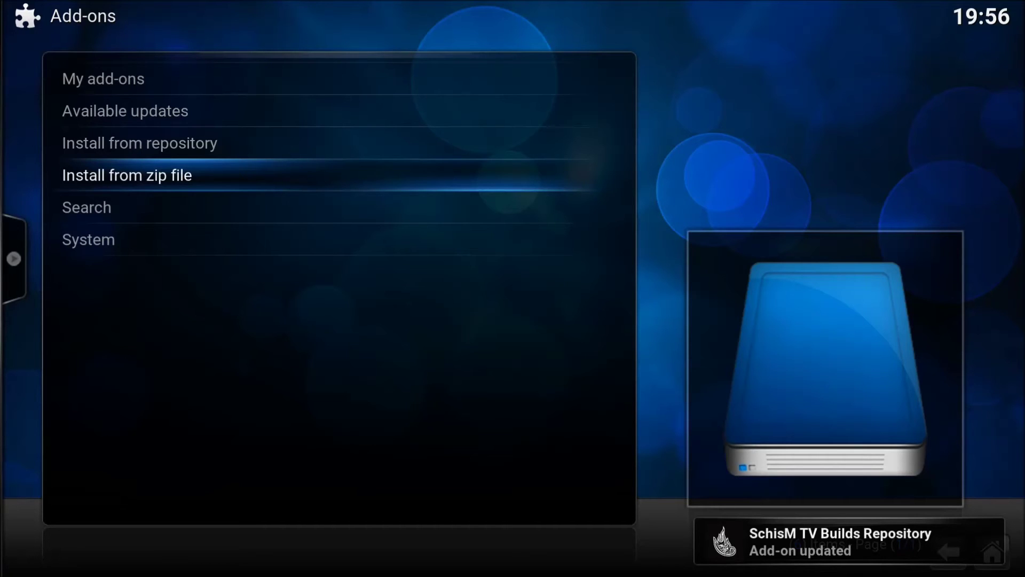
Open the Program add-ons category within My add-ons
key(Up)
key(Up)
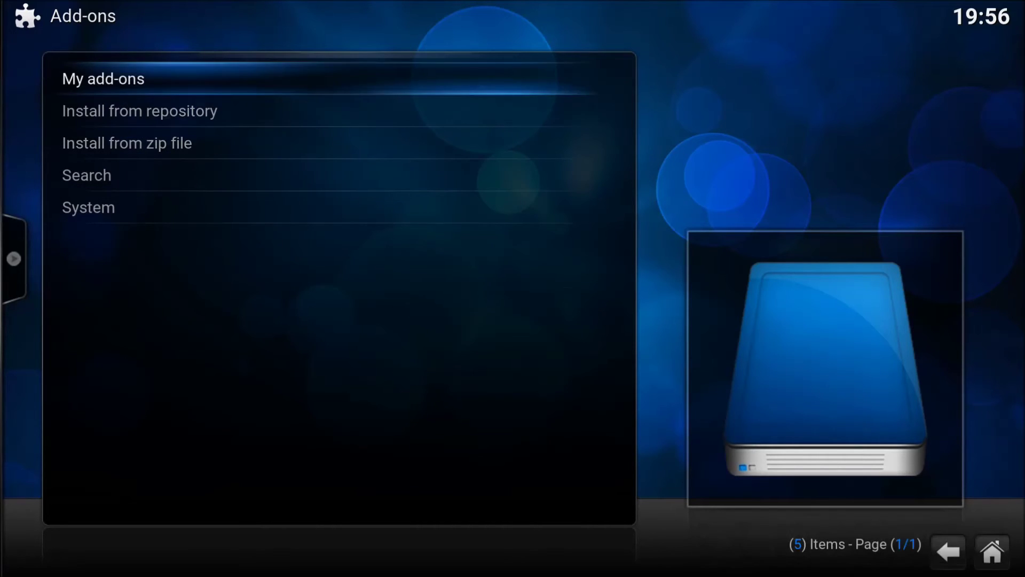
key(Up)
key(Down)
key(Return)
key(Down)
key(Down)
key(Down)
key(Down)
key(Down)
key(Down)
key(Down)
key(Down)
key(Down)
key(Down)
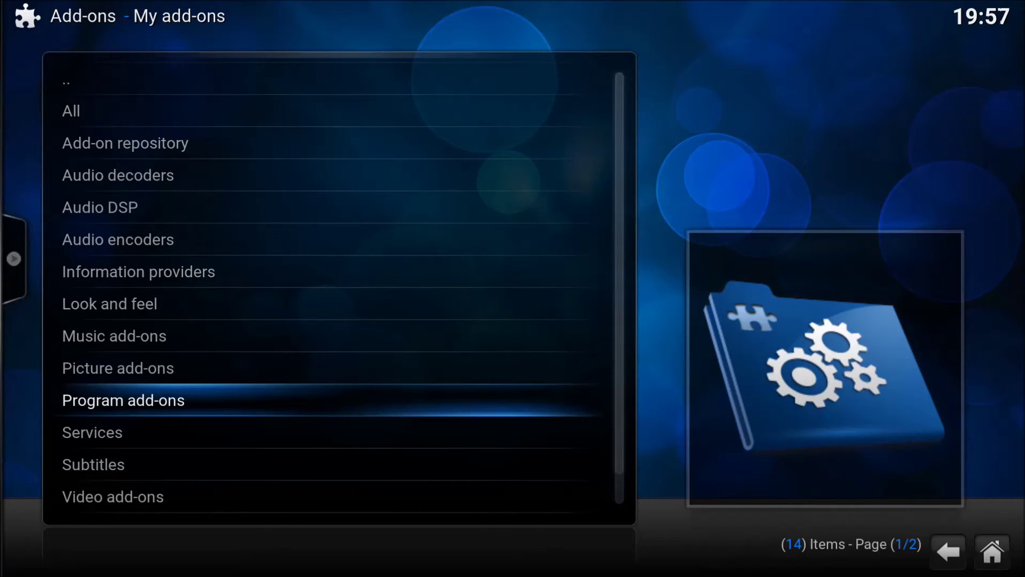
key(Return)
Find SchisM TV Wizard among the program add-ons and open its add-on information
key(Down)
key(Down)
key(Down)
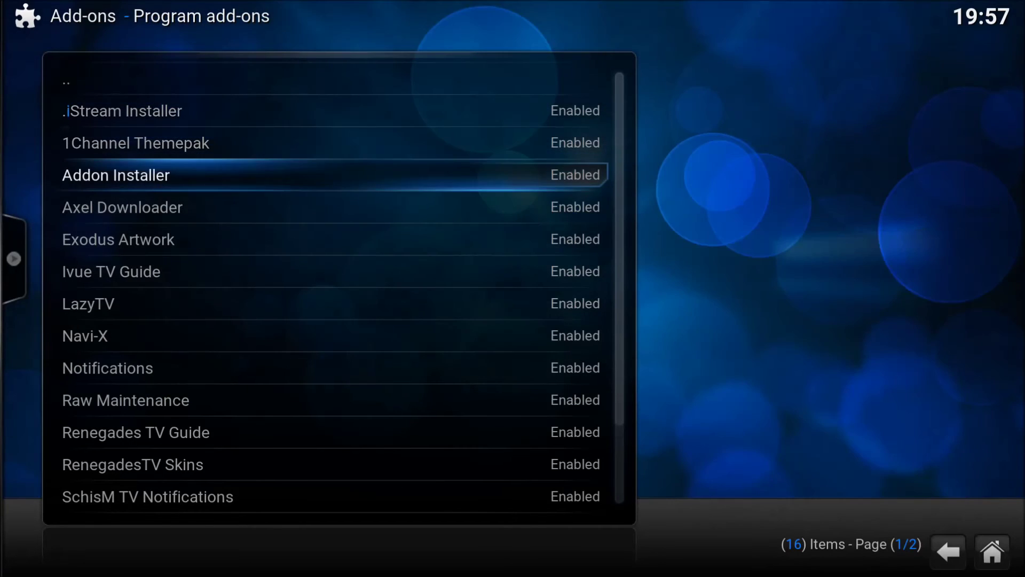
key(Down)
key(Up)
key(Up)
key(Up)
key(Up)
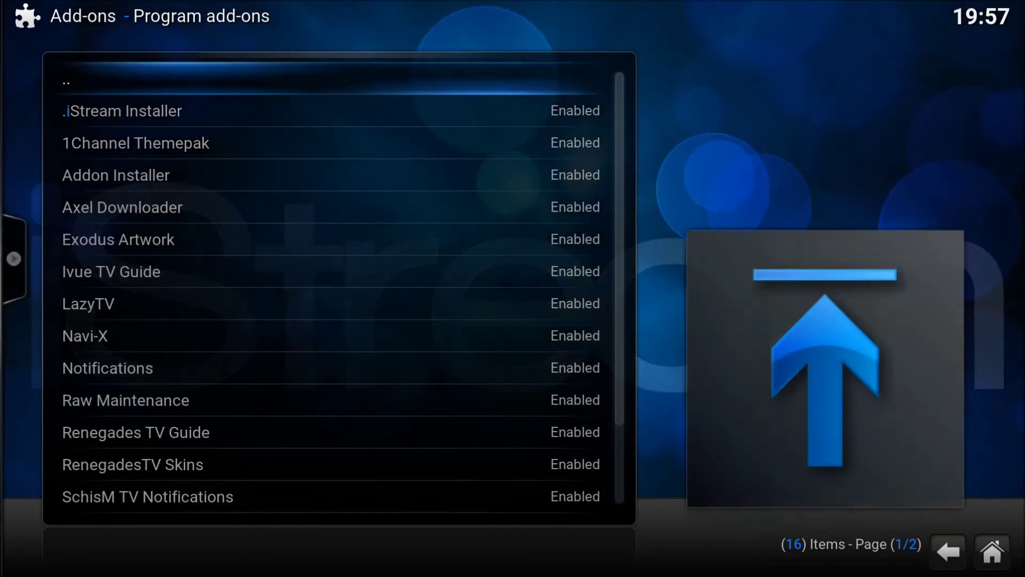
key(Up)
key(Up)
key(Up)
key(Up)
key(Up)
key(Up)
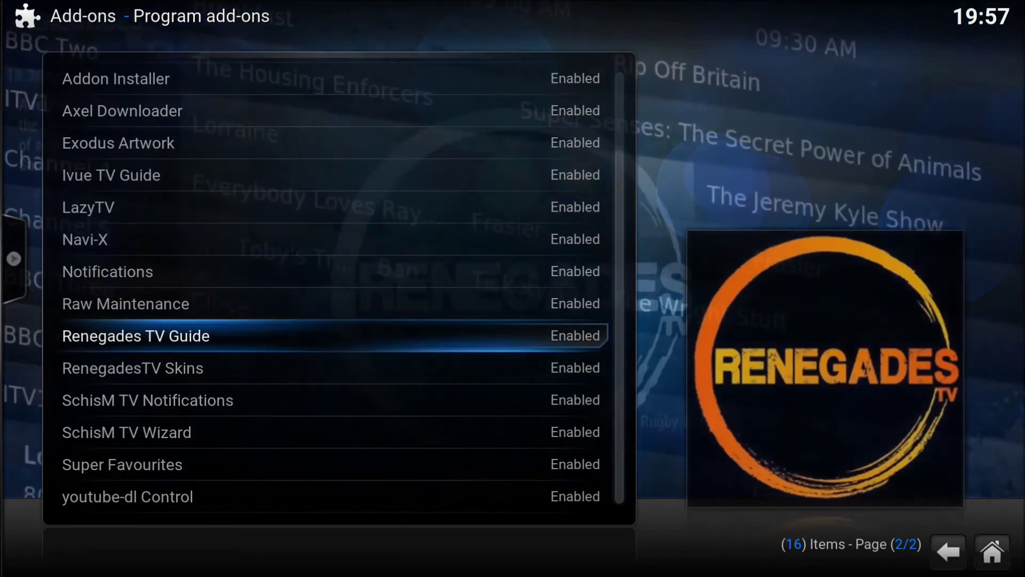
key(Down)
key(Down)
key(Down)
key(Return)
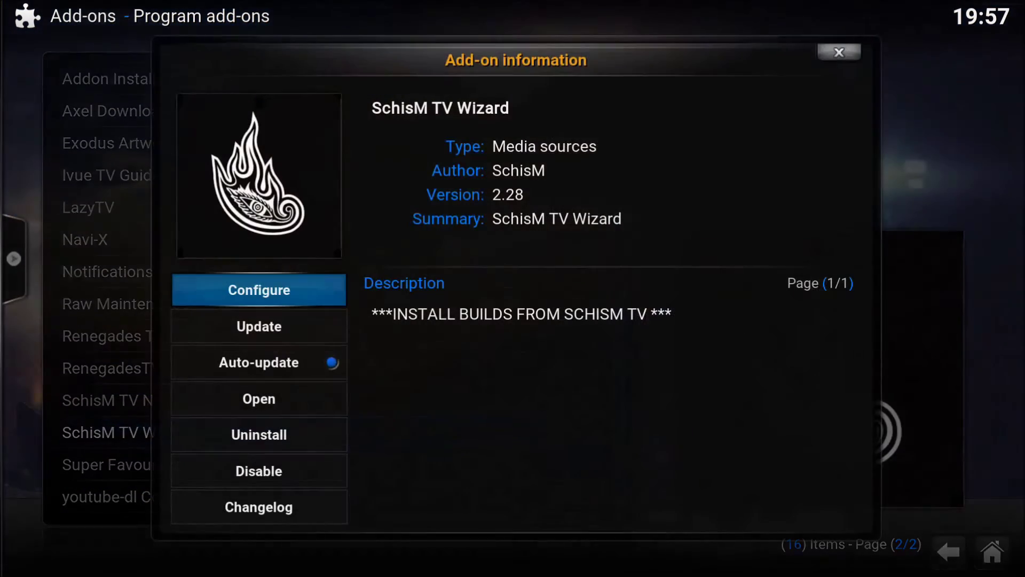
Launch the SchisM TV Wizard from its add-on information
key(Down)
key(Down)
key(Down)
key(Return)
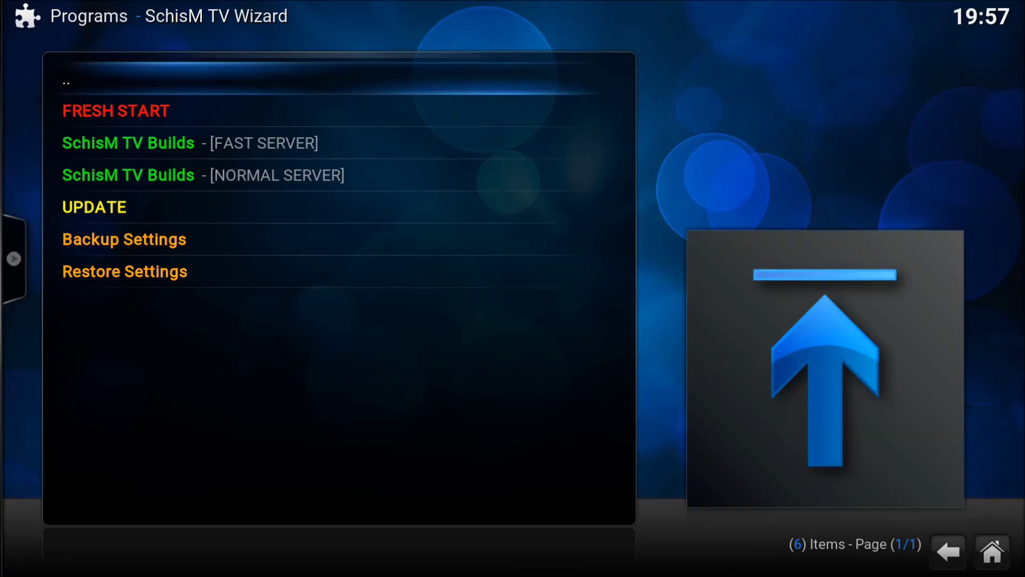
Point out the wizard's FRESH START entry and open the SchisM TV Builds list for the NORMAL SERVER
click(116, 111)
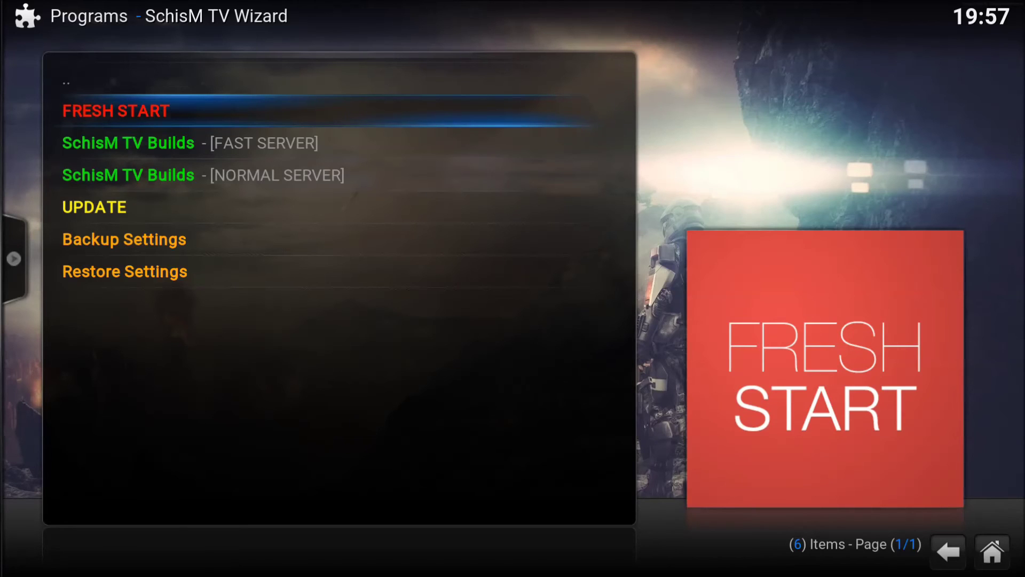
click(203, 176)
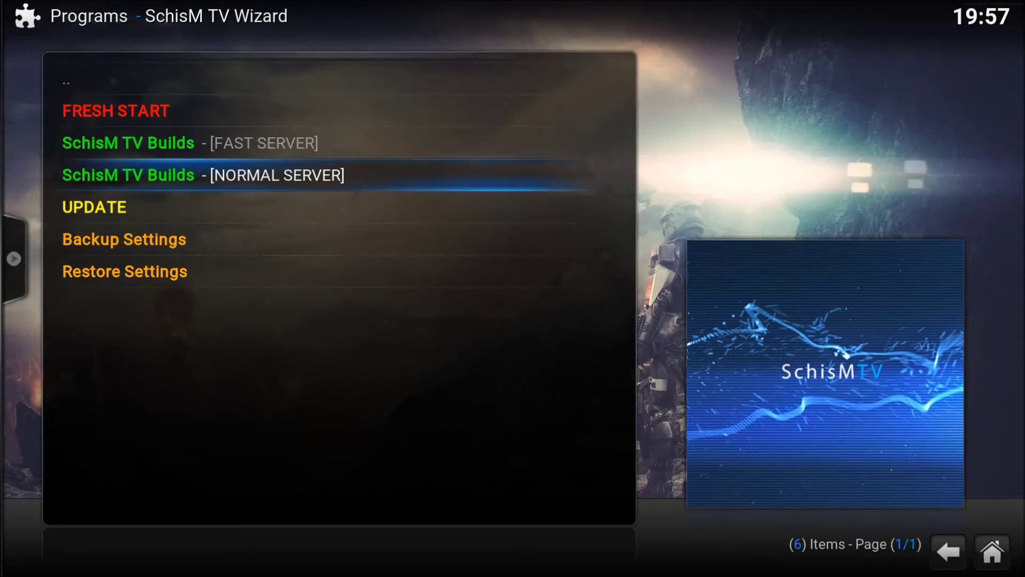
key(Return)
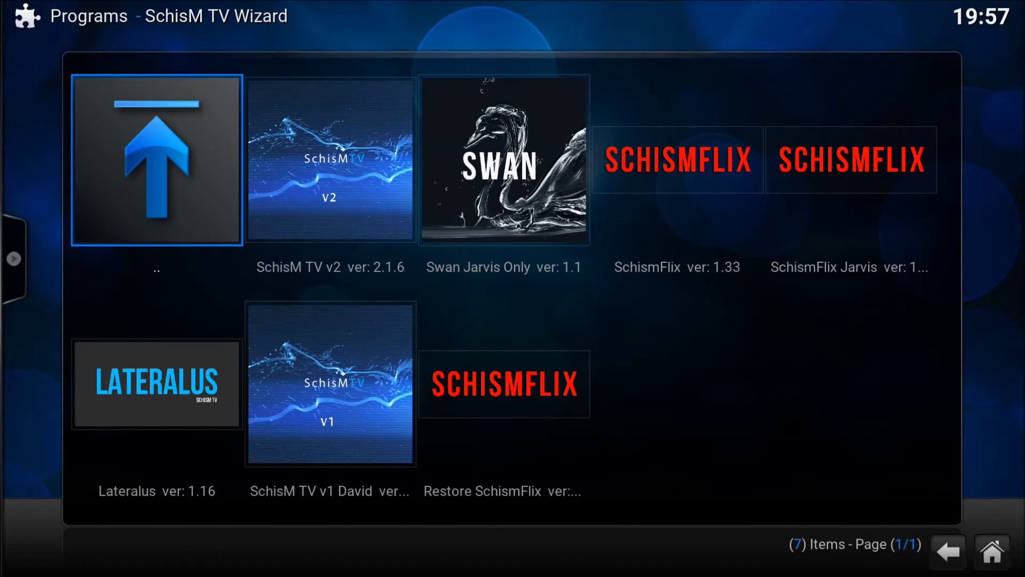
Look through the available builds, comparing the SchismFlix, SchismFlix Jarvis and SchisM TV v2 entries
key(Right)
key(Right)
key(Right)
key(Right)
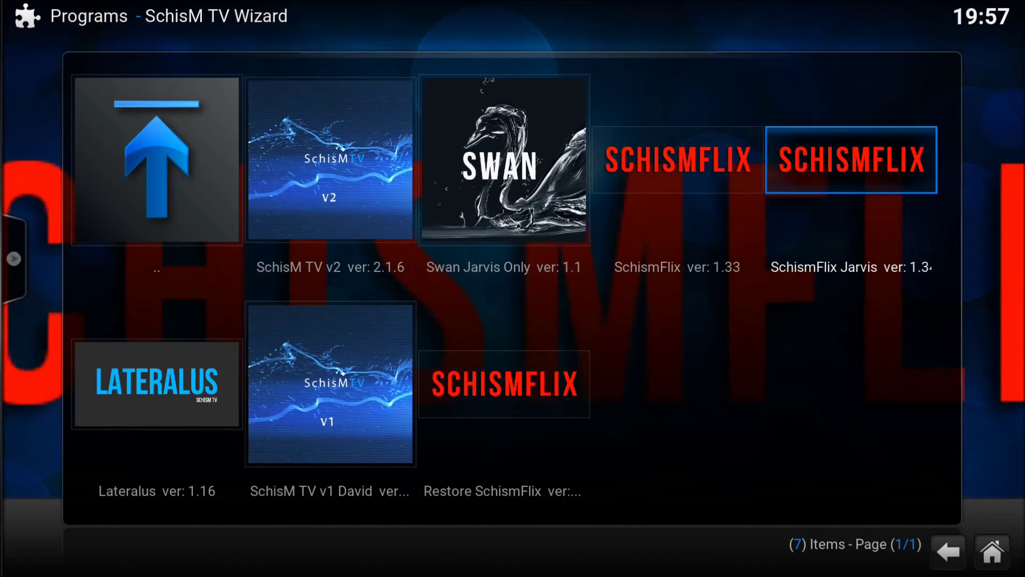
key(Left)
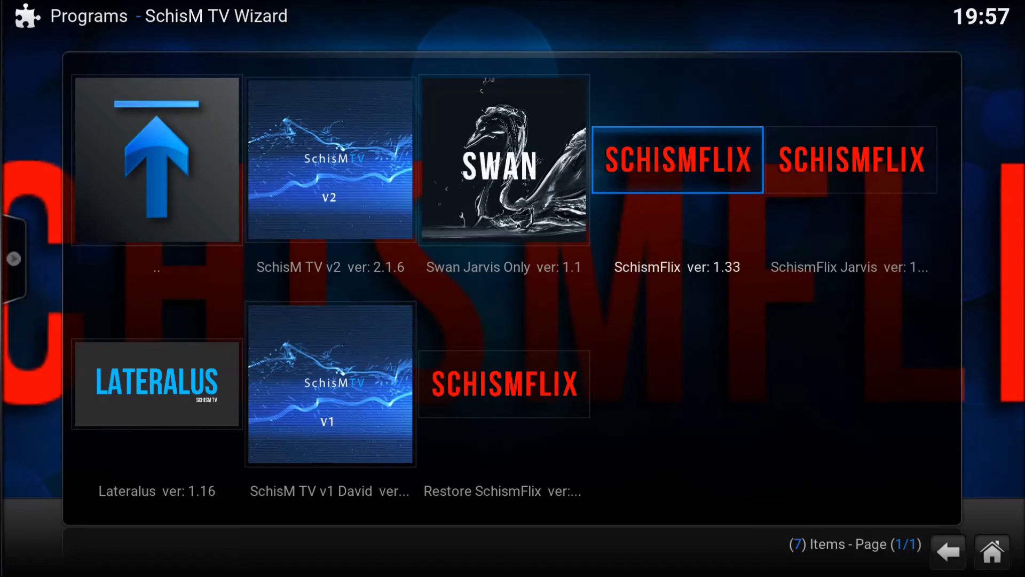
key(Right)
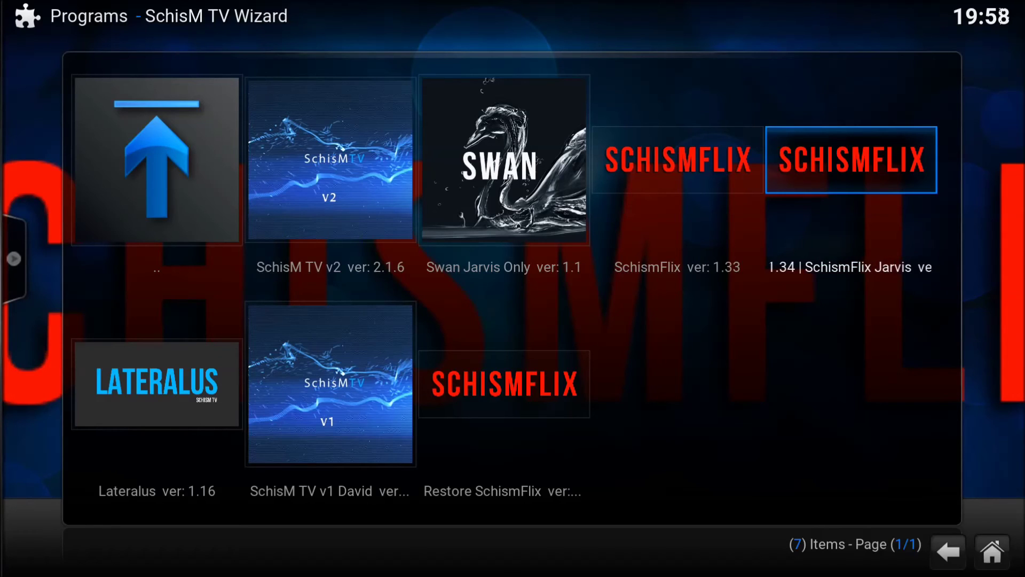
key(Left)
key(Left)
key(Left)
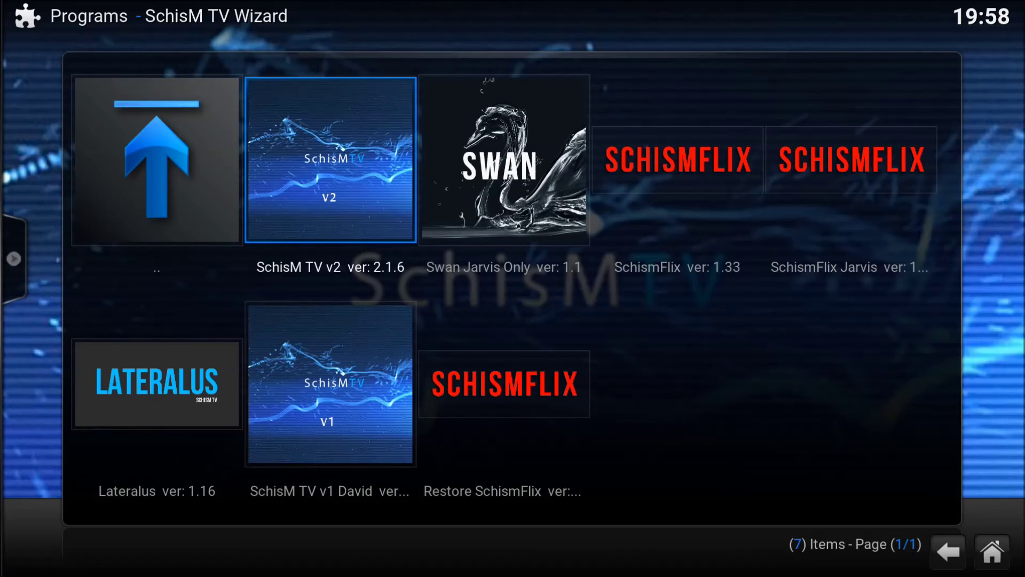
key(Right)
key(Right)
key(Right)
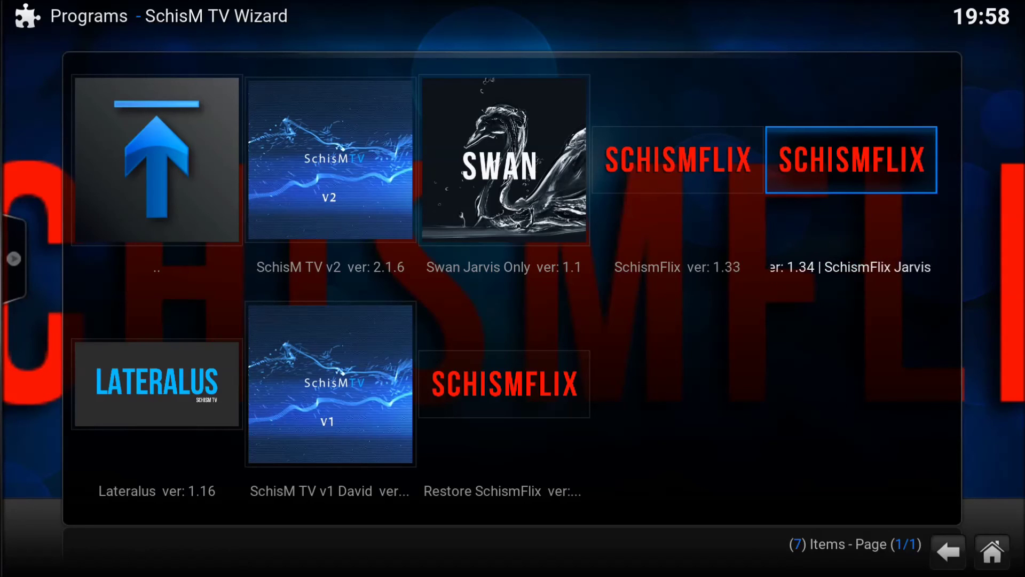
Leave the wizard's build list, return to the home screen and highlight the power control
key(BackSpace)
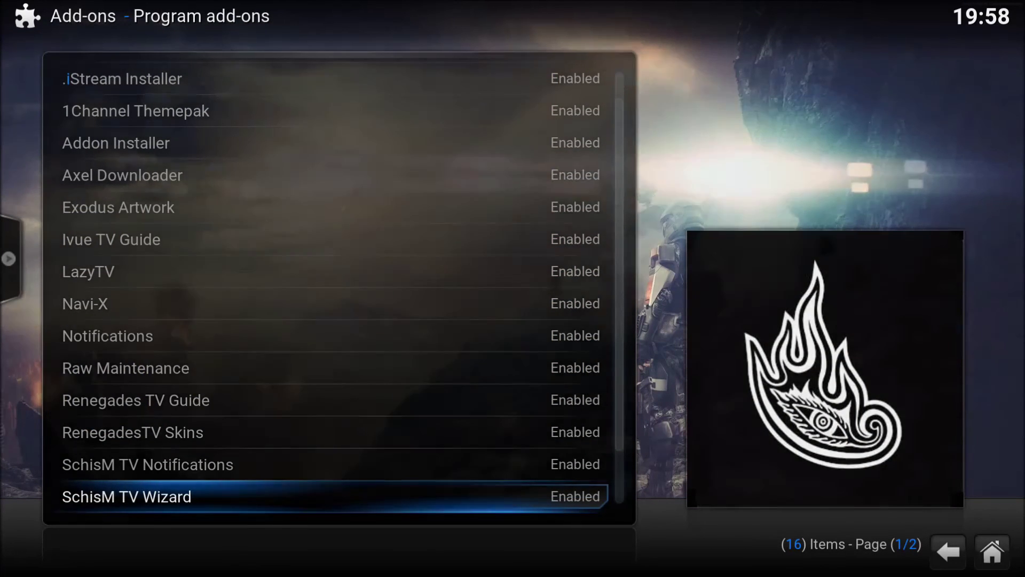
key(Escape)
key(Escape)
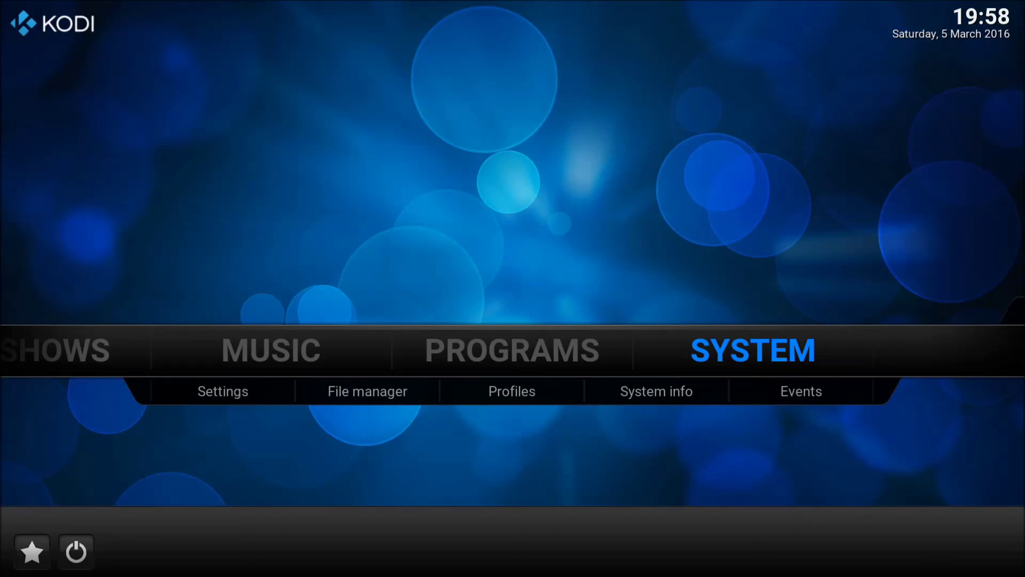
key(Down)
key(Down)
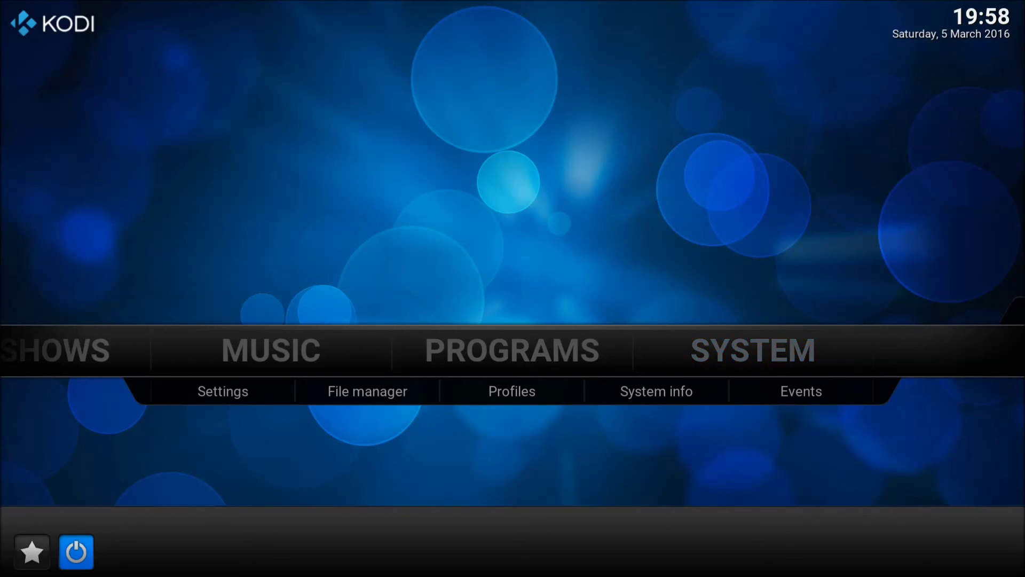